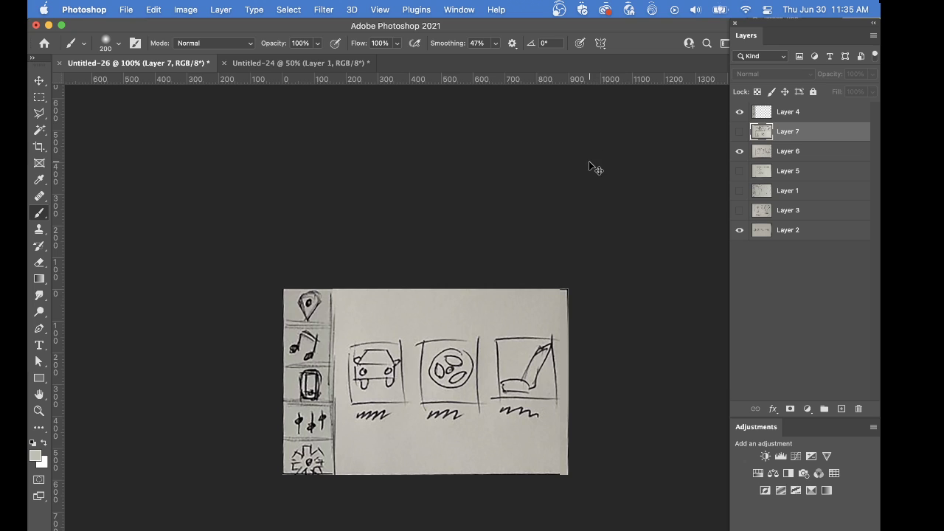
Check the screen images in Finder's InVisionScreens folder, and switch to Firefox.
key(super+Tab)
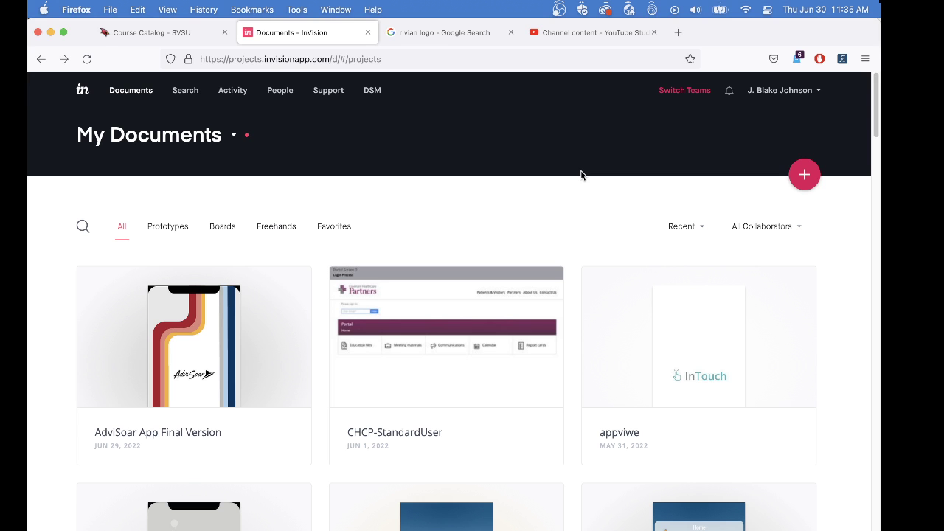
key(super+Tab)
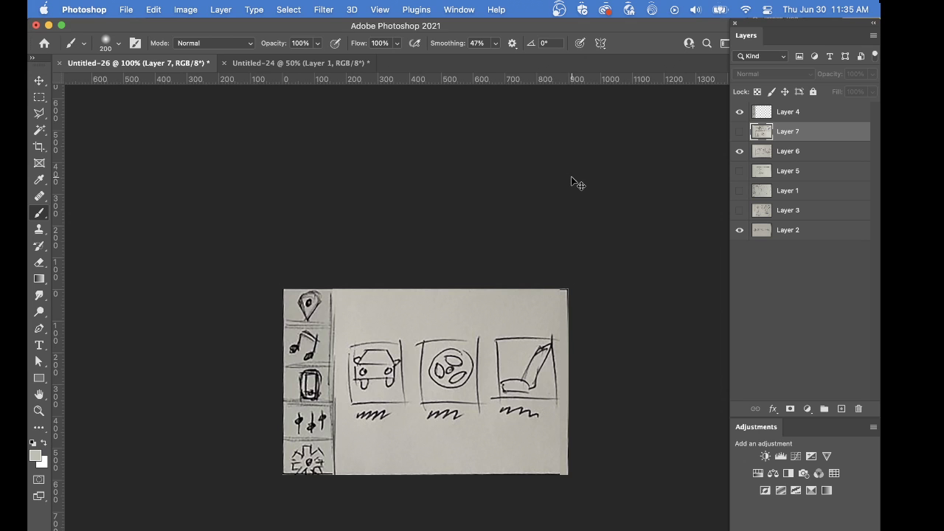
key(super+Tab)
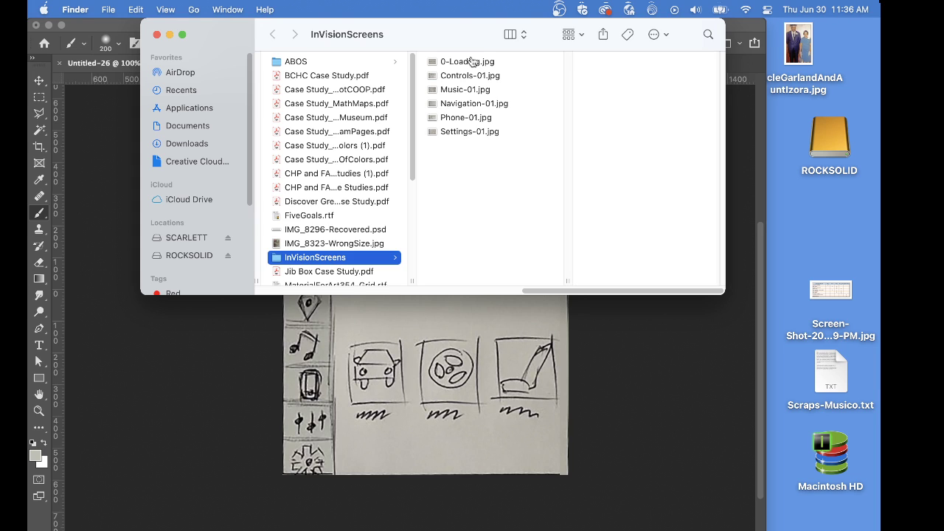
key(super+Tab)
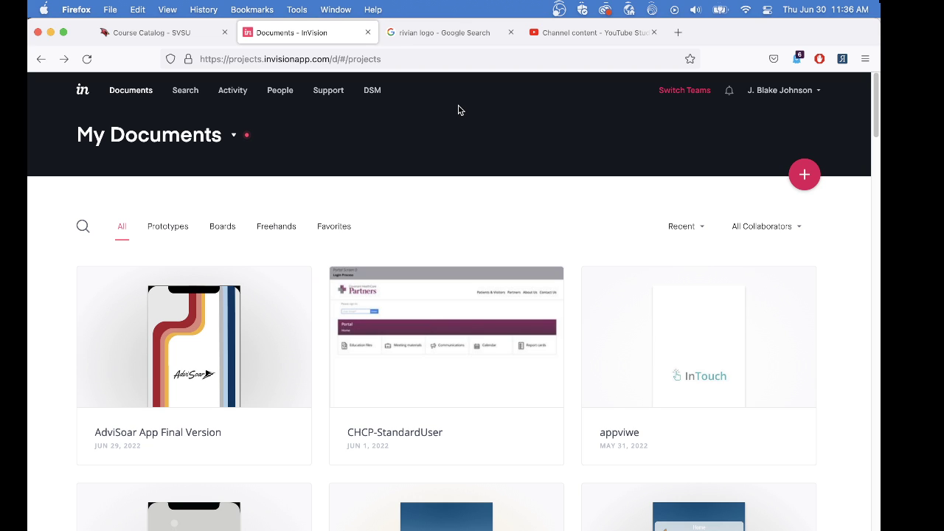
Bring up the Art 490 Syllabus browser window and open its 490-G Resources page.
click(336, 6)
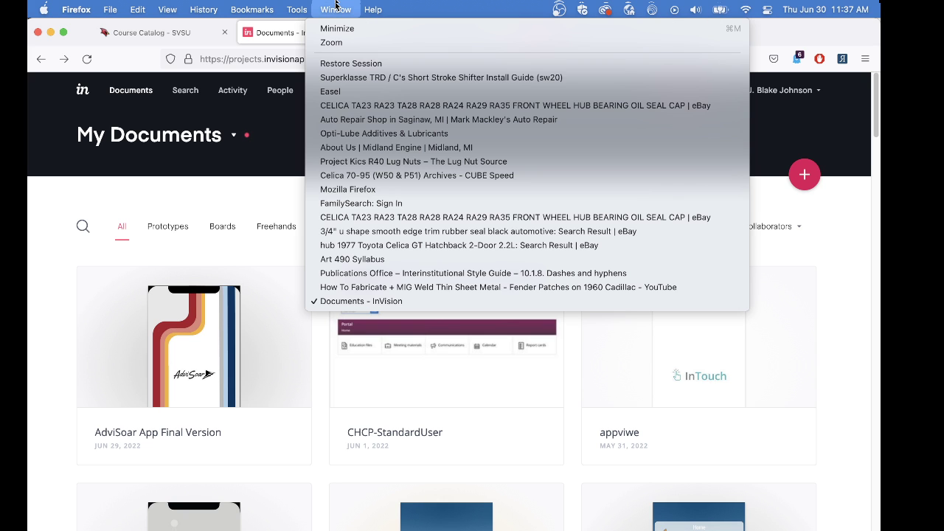
click(331, 261)
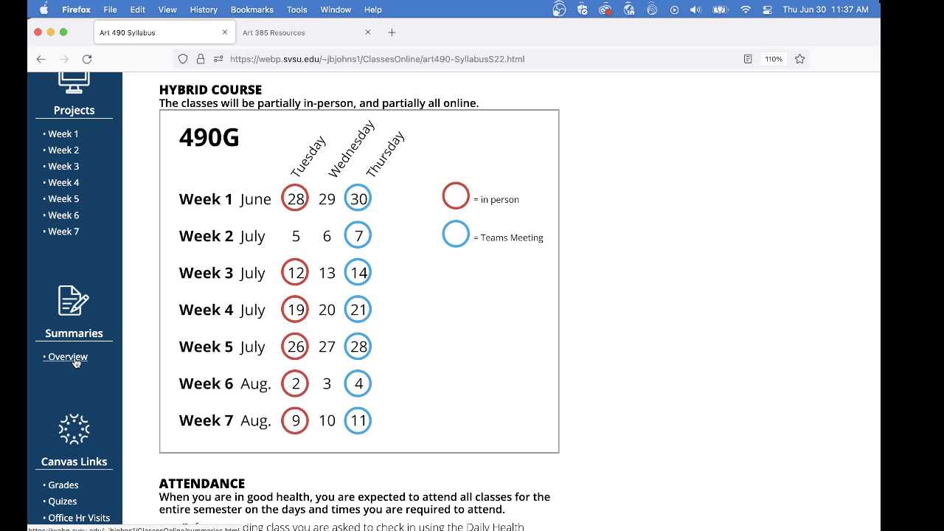
scroll(75, 345, up, 5)
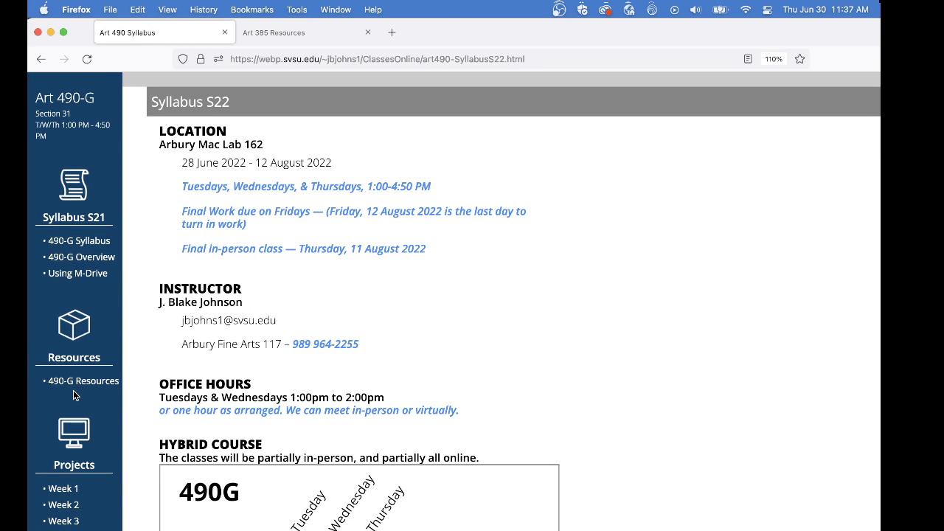
click(75, 384)
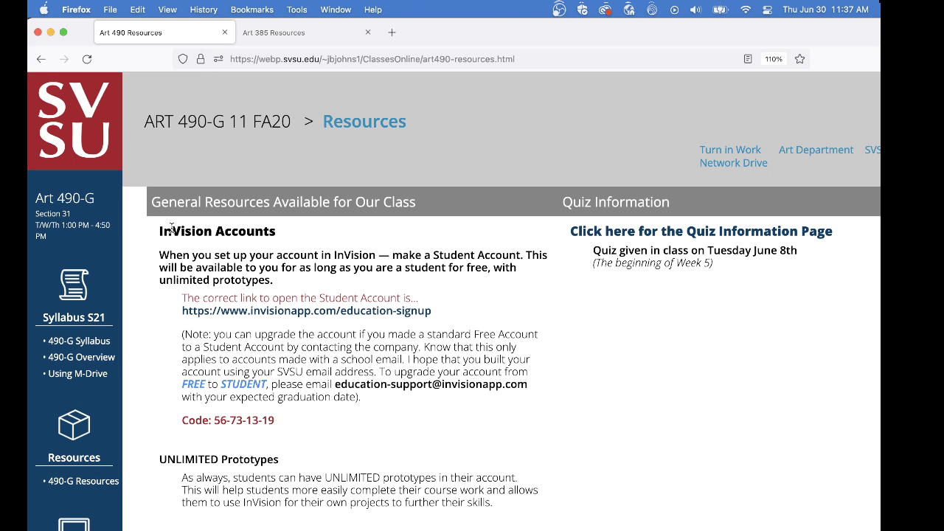
Read the InVision Accounts instructions, including the school email requirement, the support contact, the code and the UNLIMITED Prototypes note.
drag(160, 229, 407, 433)
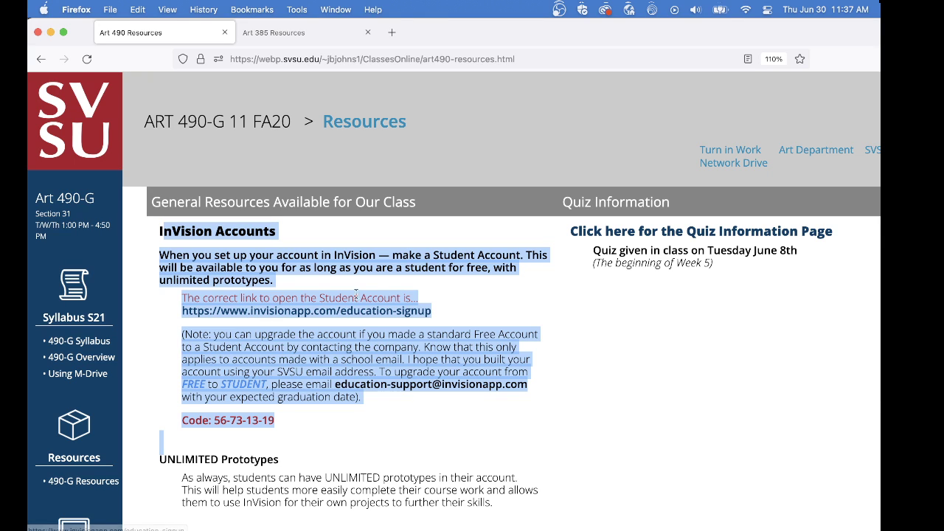
click(244, 329)
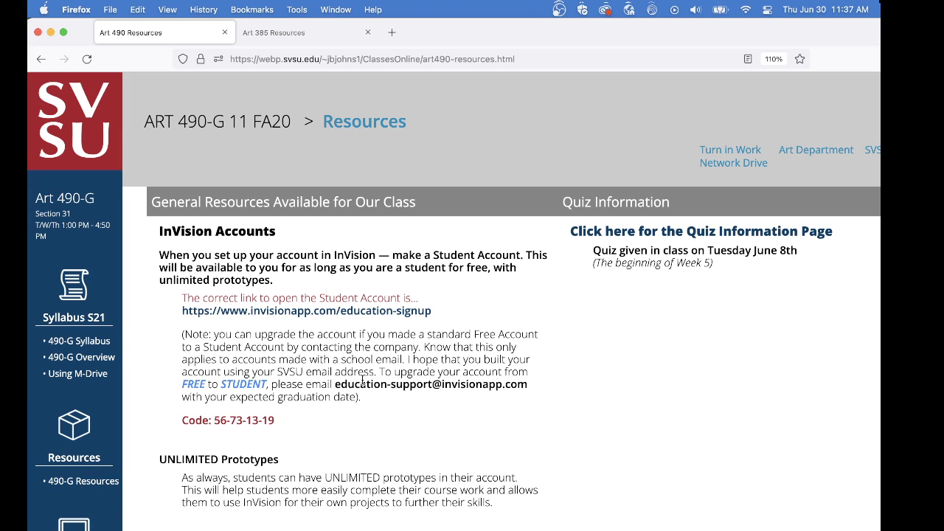
drag(277, 372, 372, 370)
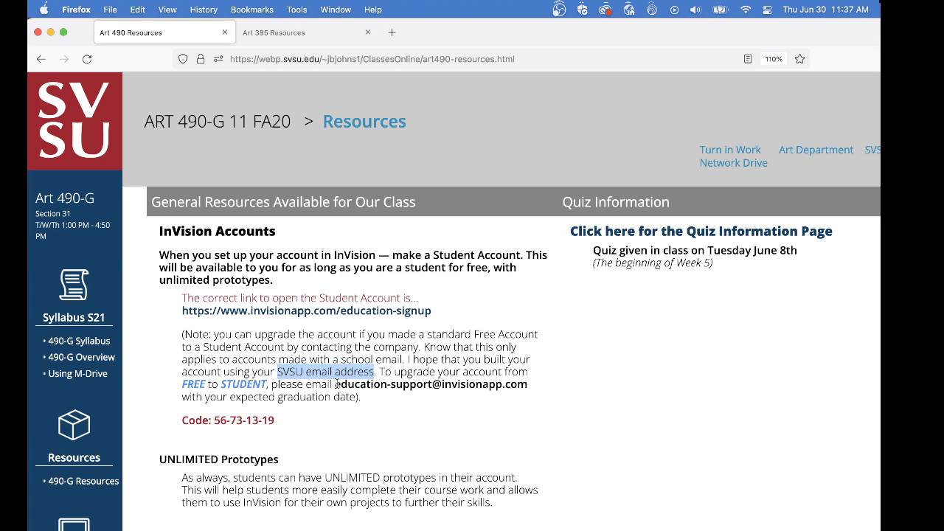
drag(336, 384, 528, 387)
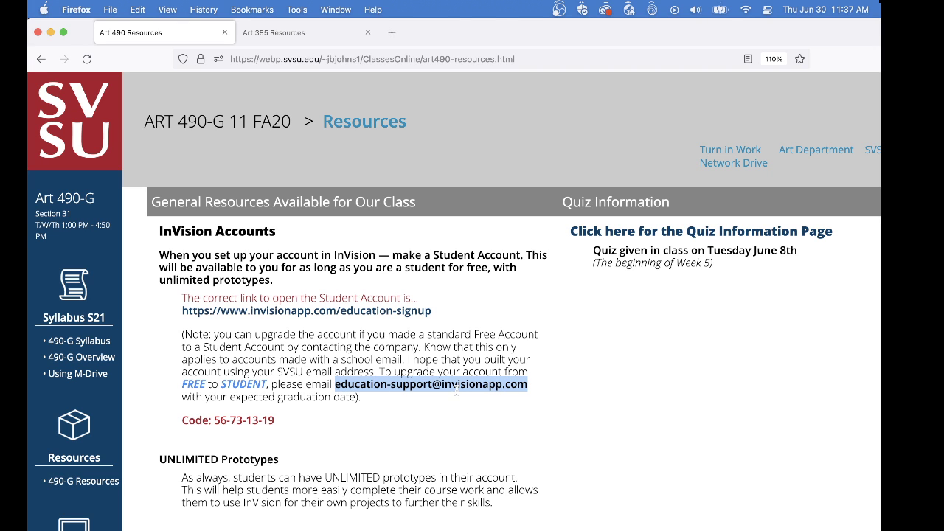
scroll(397, 401, down, 3)
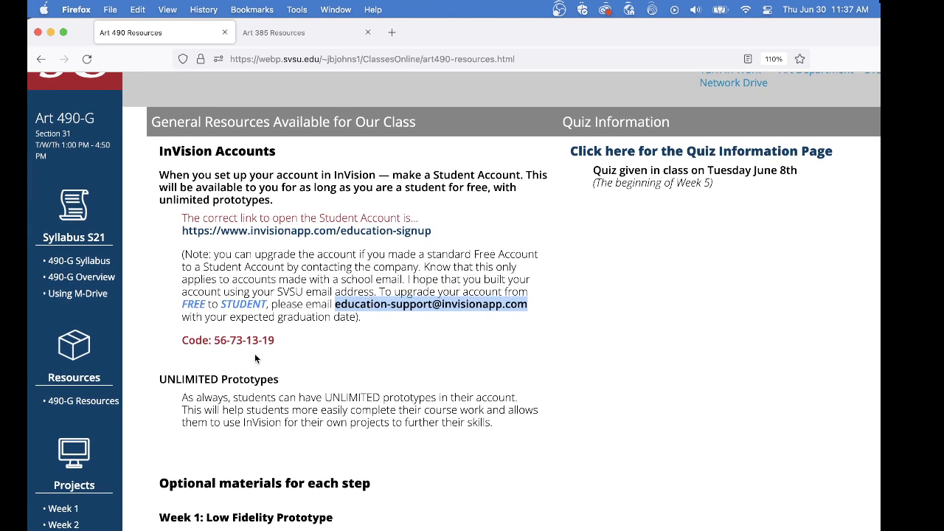
drag(275, 341, 185, 341)
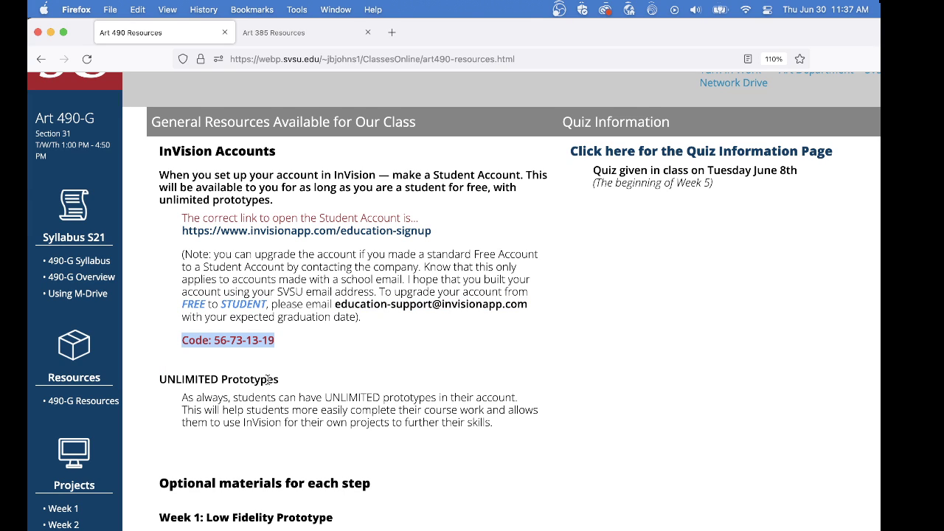
drag(279, 380, 159, 382)
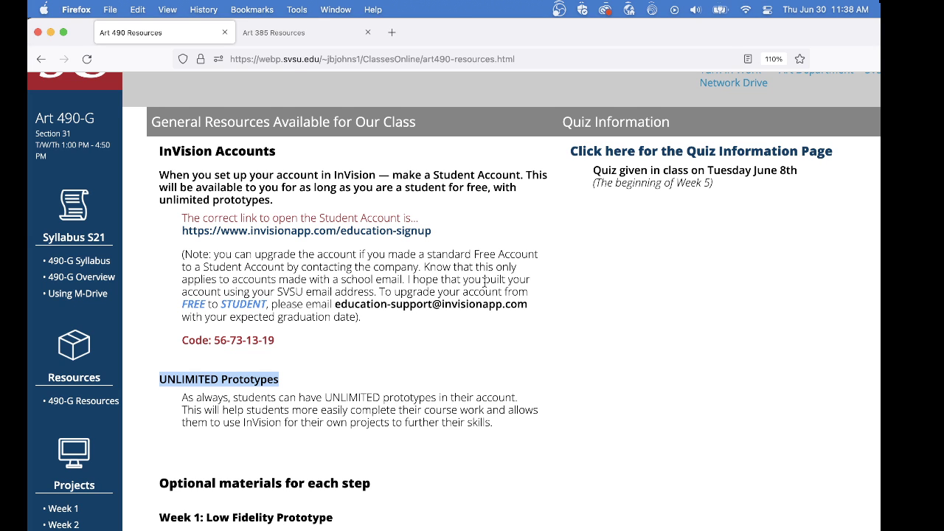
scroll(484, 283, up, 2)
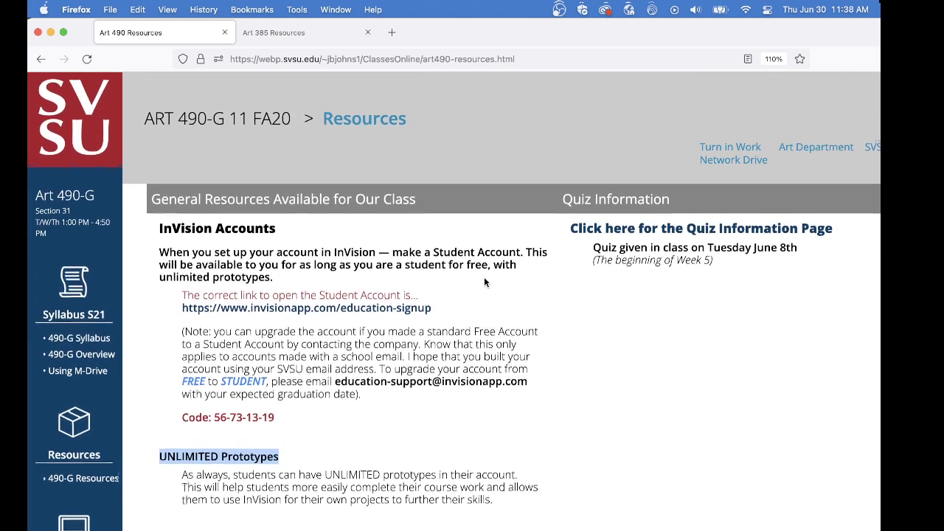
scroll(484, 283, down, 3)
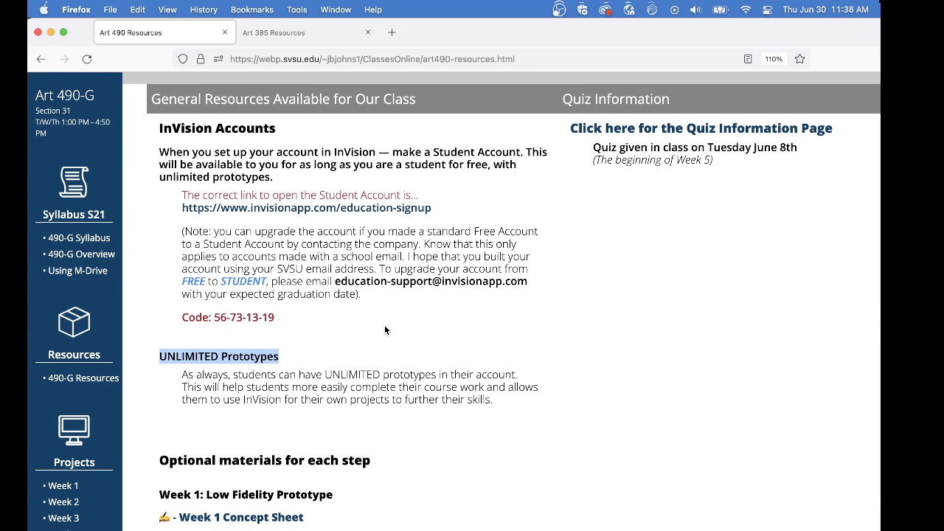
scroll(432, 341, up, 1)
click(432, 342)
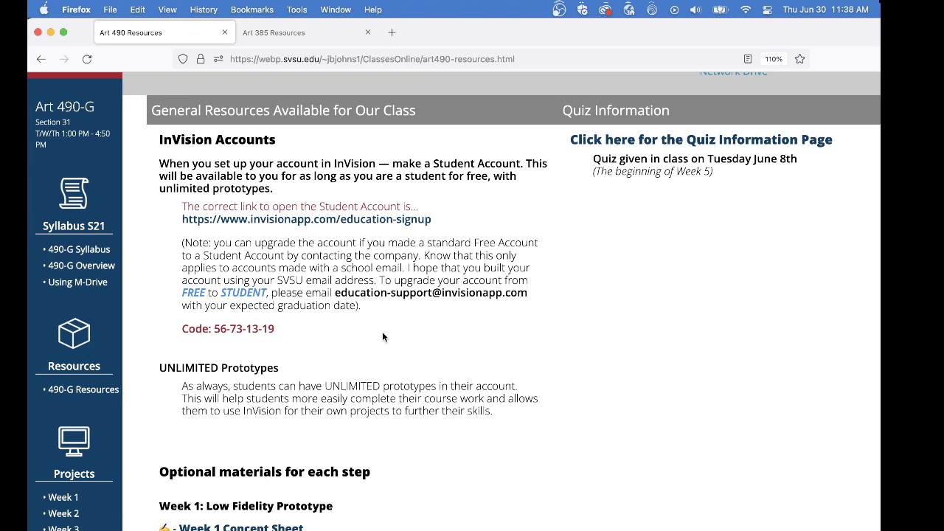
Return to the InVision documents window and create a new Desktop prototype named Rivian-1.
click(336, 9)
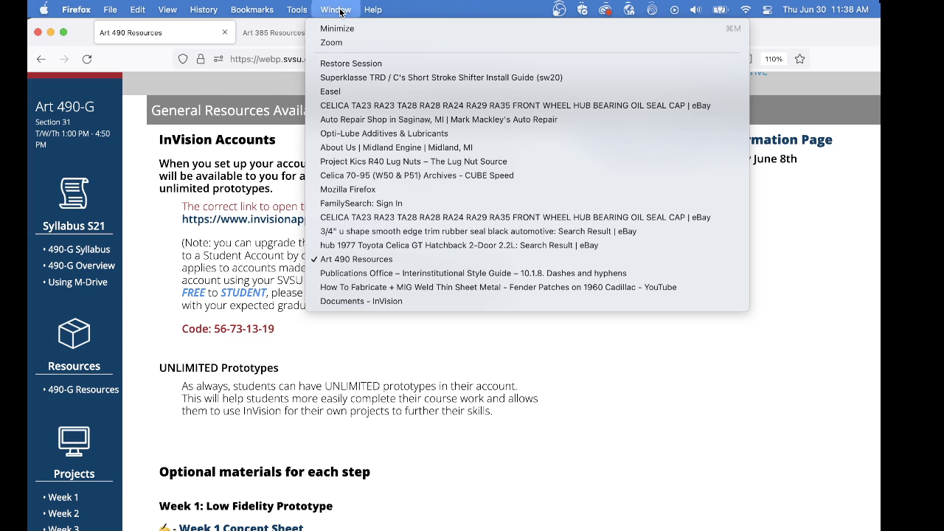
click(397, 301)
mouse_move(397, 311)
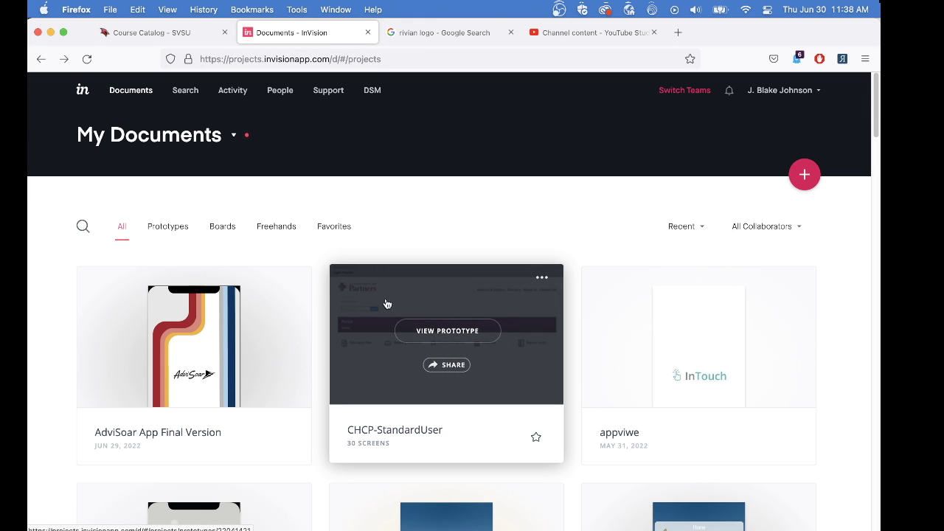
scroll(512, 429, down, 10)
scroll(512, 429, up, 10)
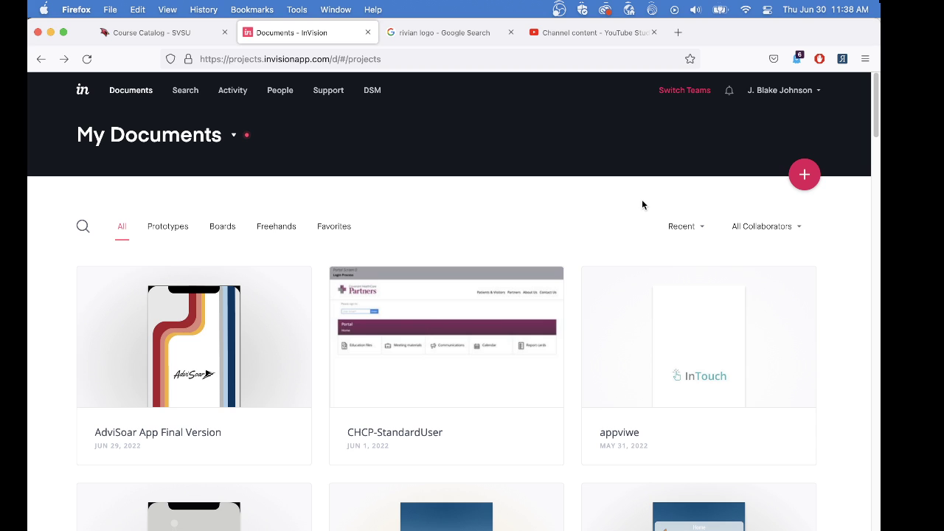
click(804, 179)
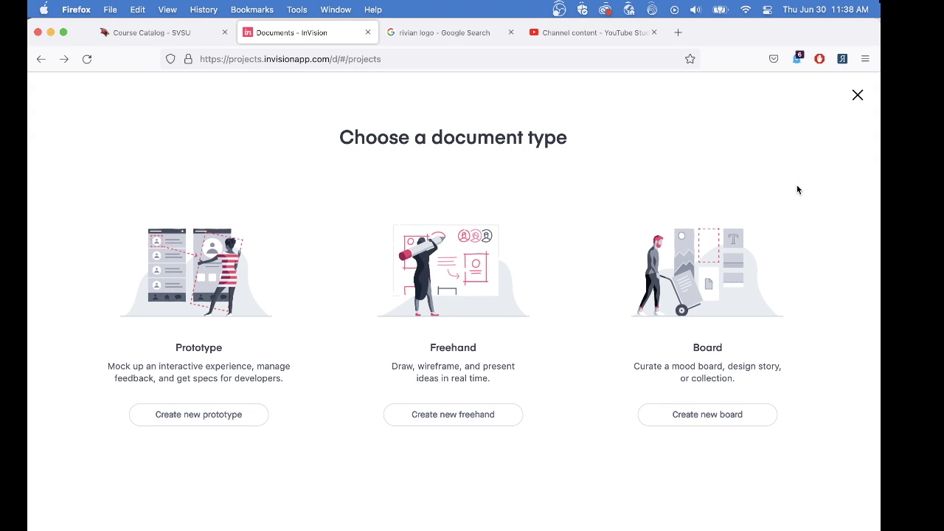
click(185, 415)
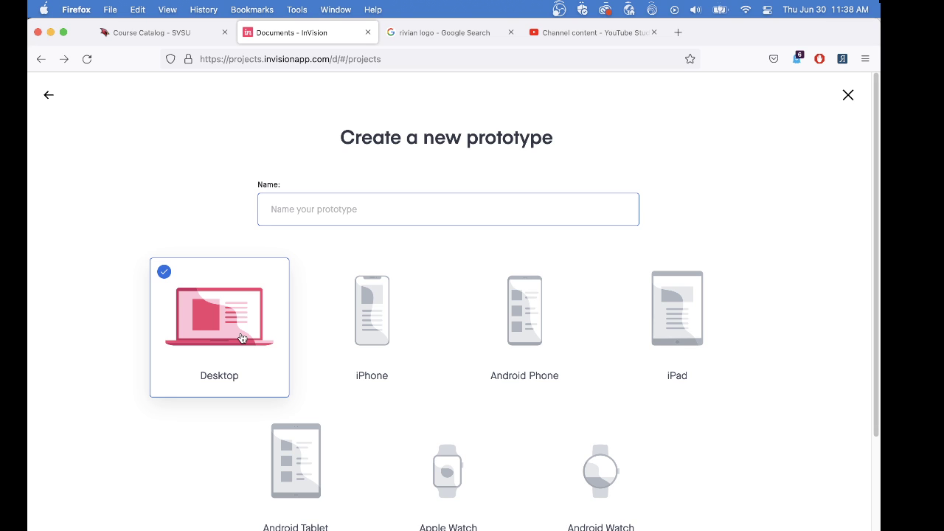
text(Rivian)
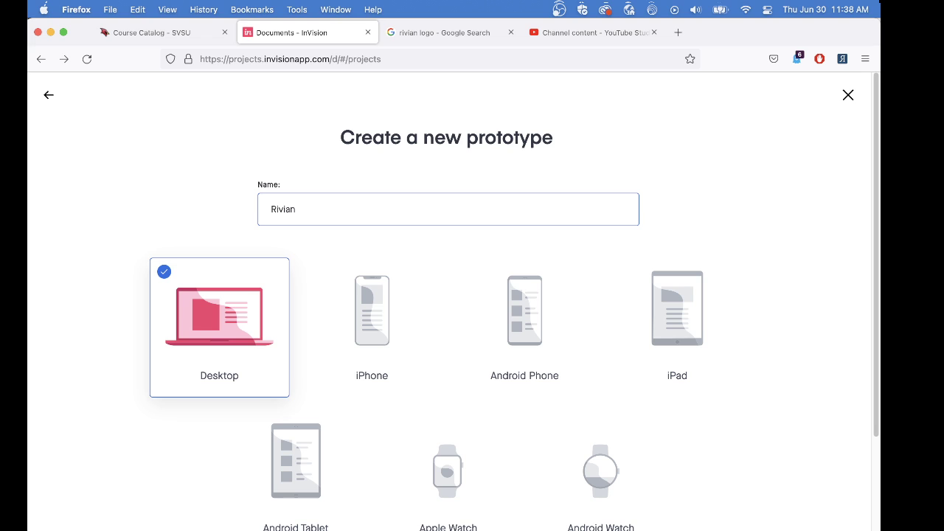
text(-1)
key(Return)
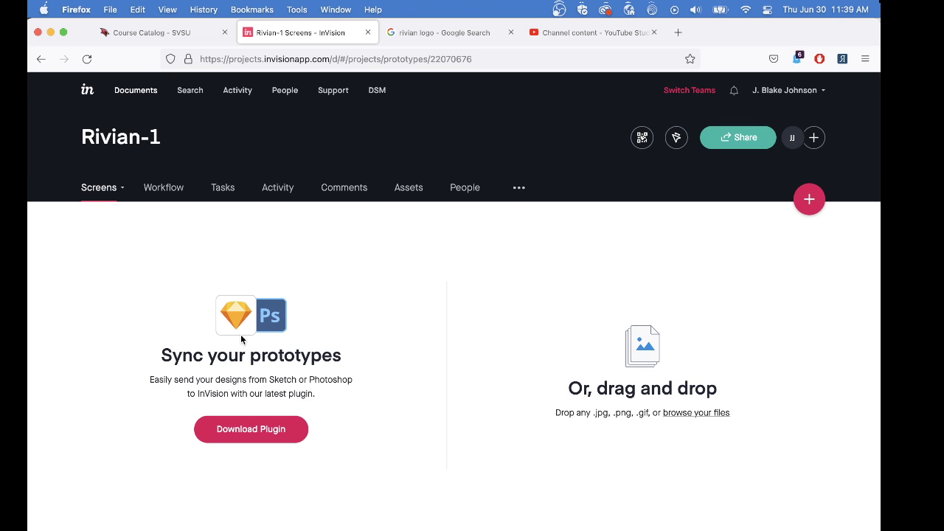
Upload all the images from 0-Loading.jpg to Settings-01.jpg in the InVisionScreens folder on the Desktop to the prototype.
click(699, 415)
click(697, 413)
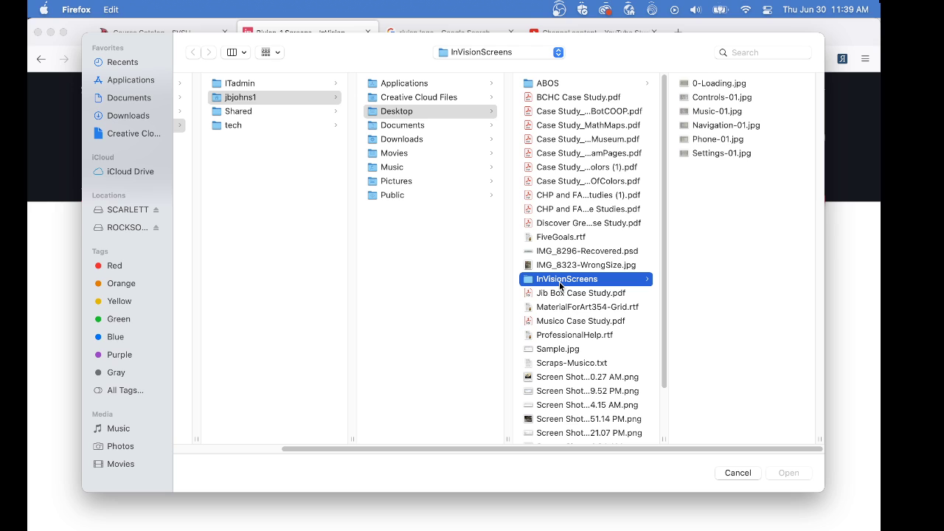
click(713, 84)
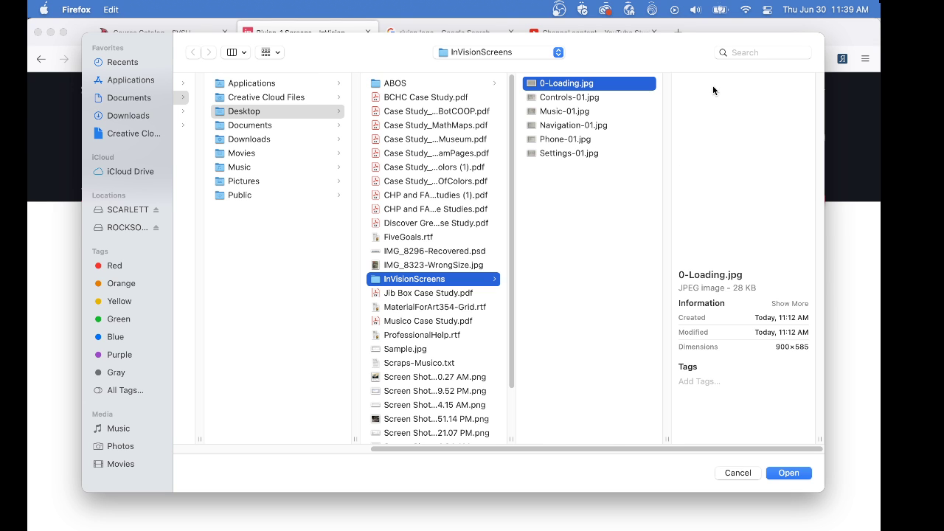
shift+click(576, 153)
click(789, 473)
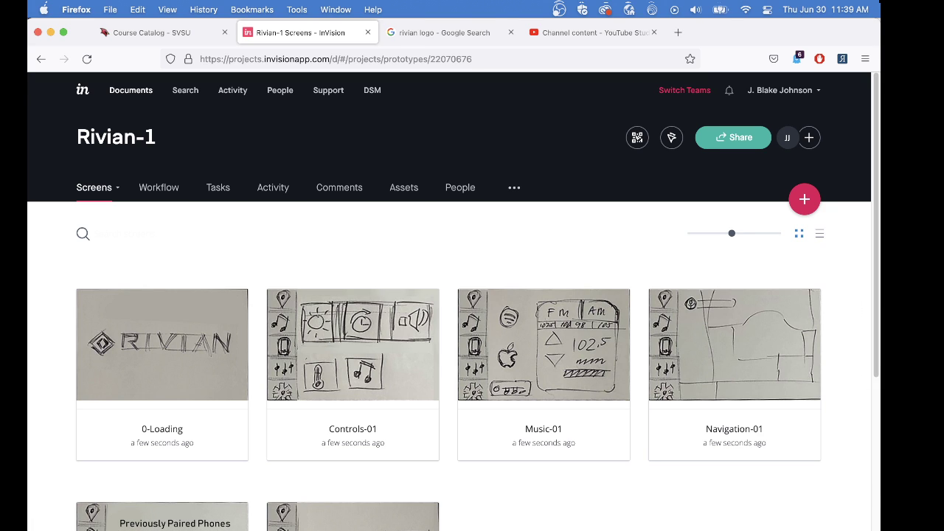
Open the Navigation-01 screen and switch it to Build Mode.
mouse_move(164, 310)
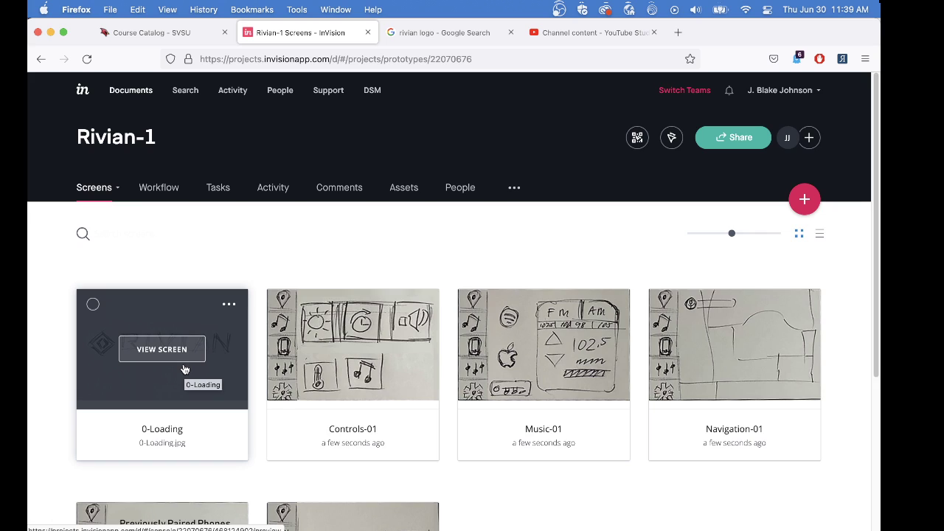
scroll(184, 369, down, 3)
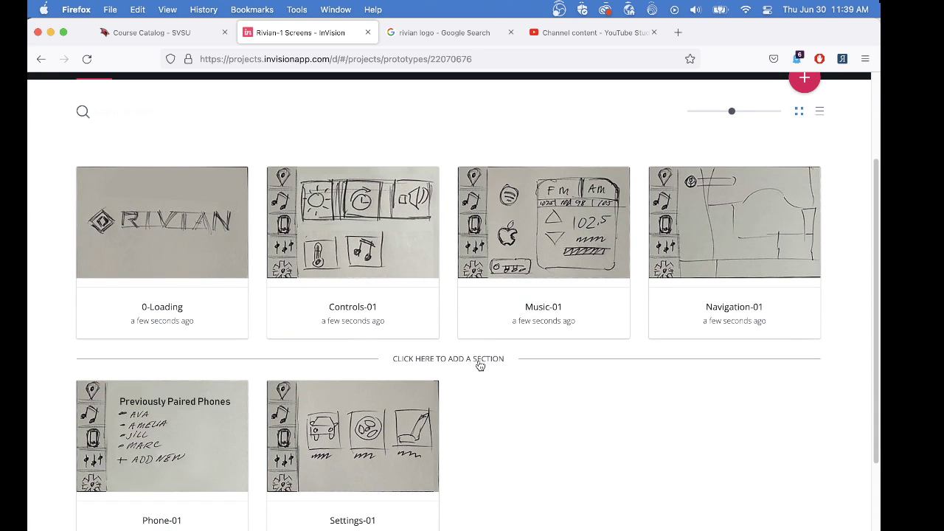
click(721, 211)
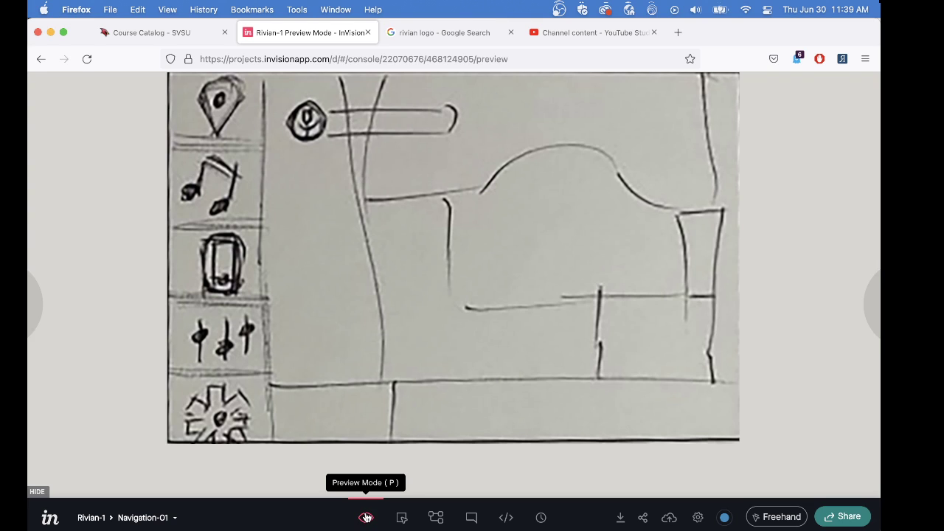
click(402, 519)
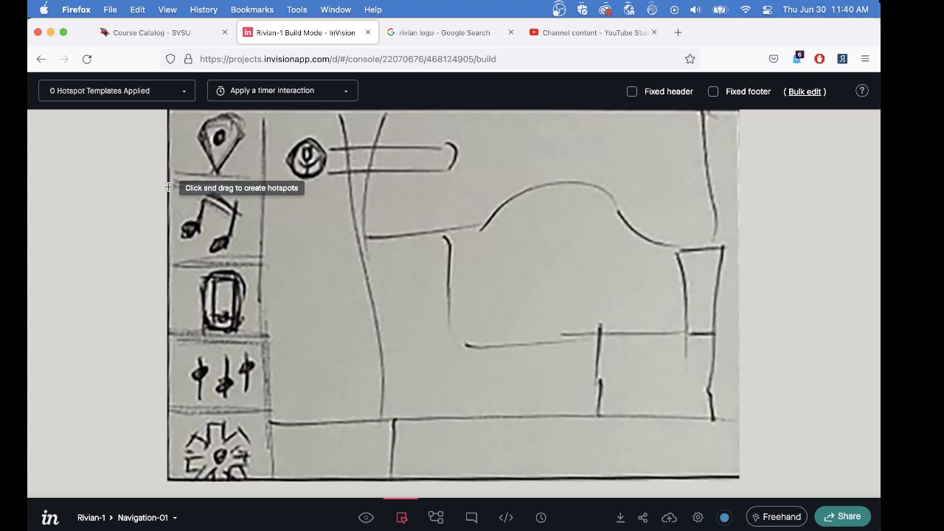
Create a hotspot over the music note icon on the Navigation-01 screen and link it to Music-01.
drag(170, 189, 262, 259)
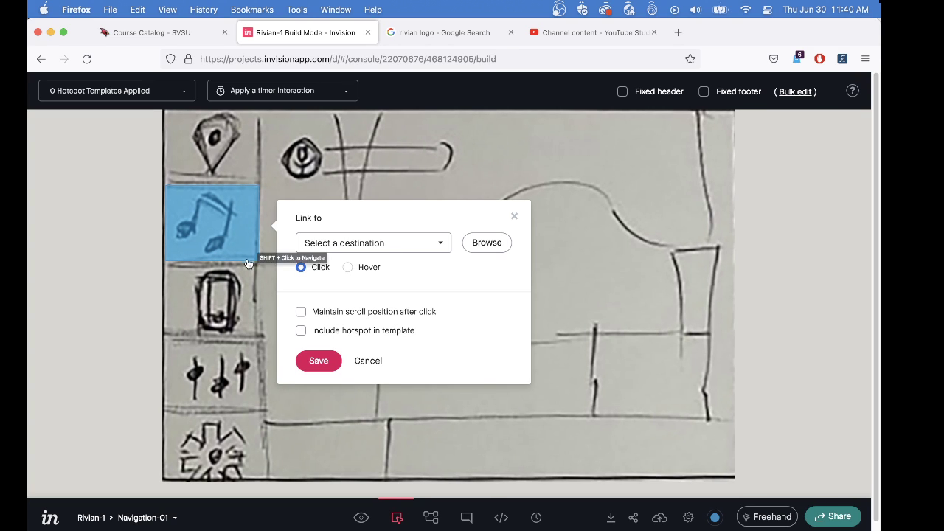
click(480, 243)
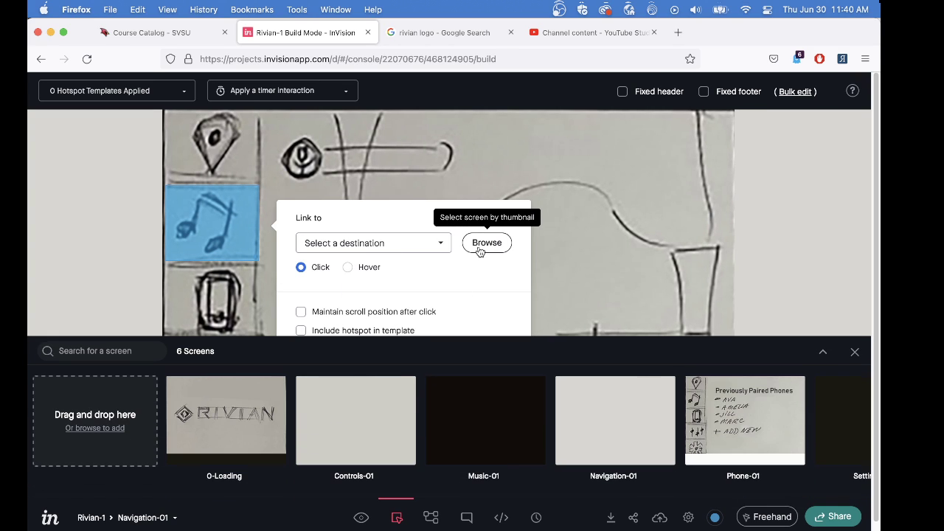
click(508, 435)
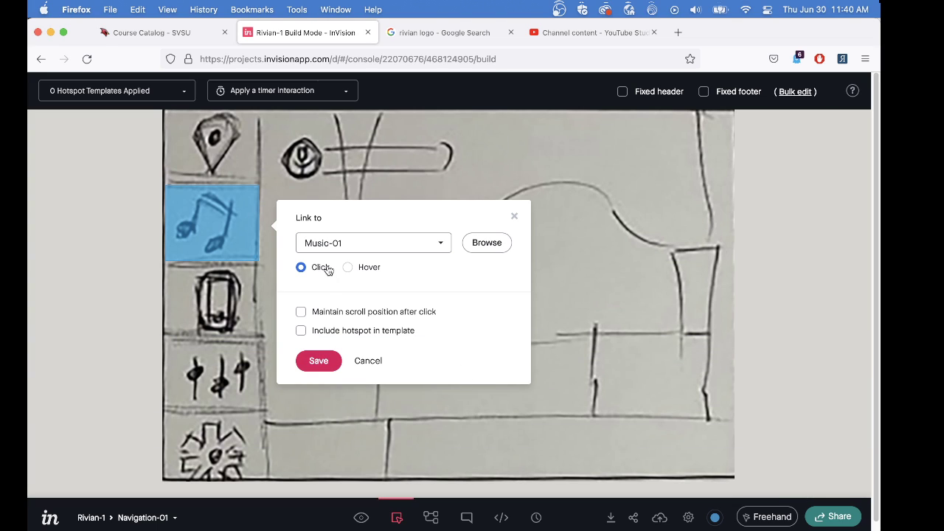
click(329, 360)
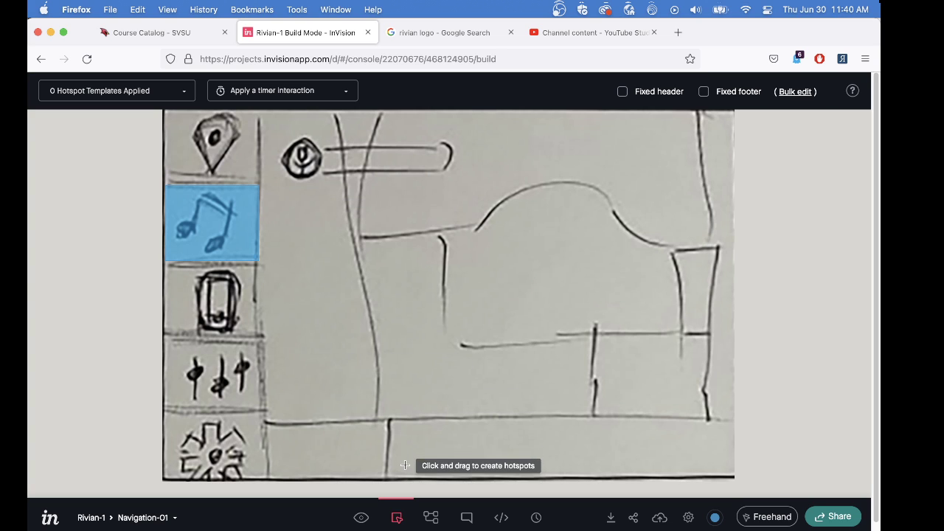
Preview the Navigation-01 screen and test the music note hotspot.
click(362, 518)
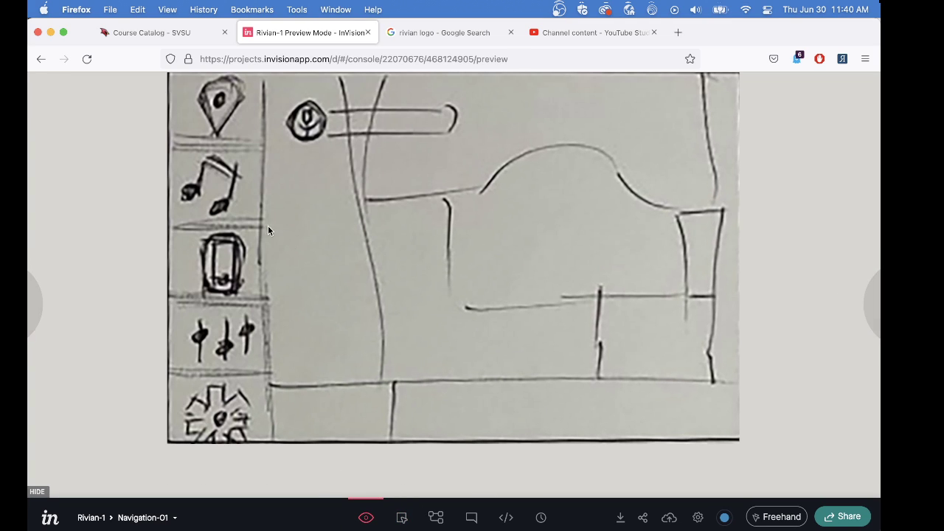
click(205, 188)
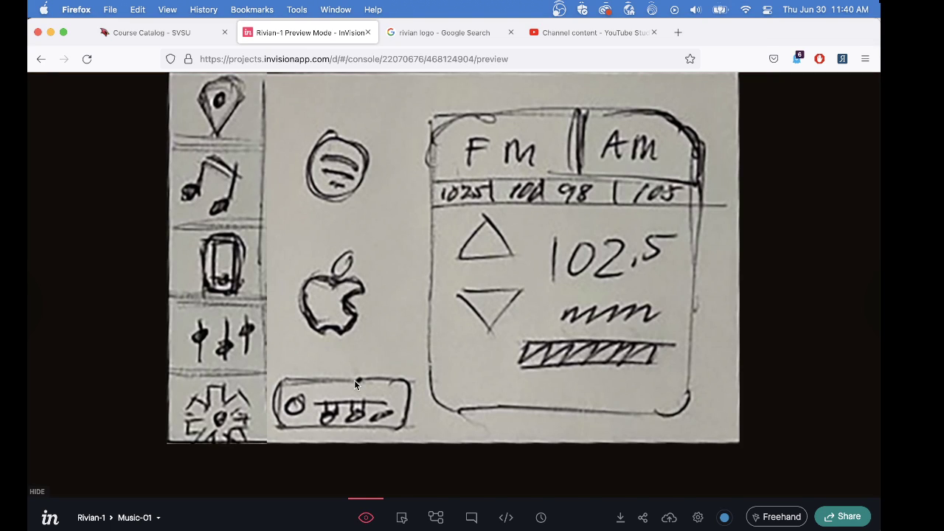
Return to Build Mode on Music-01 and link a hotspot over the map pin icon to Navigation-01.
click(402, 517)
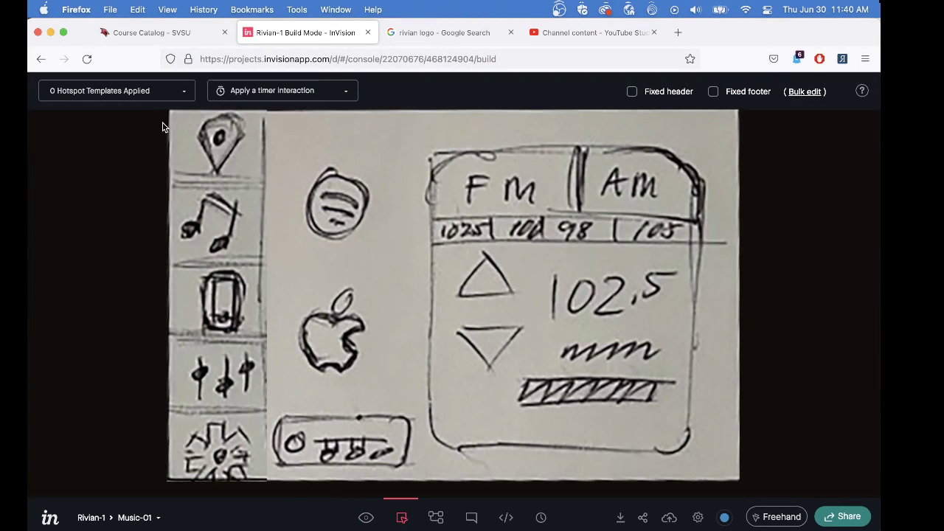
drag(170, 112, 263, 189)
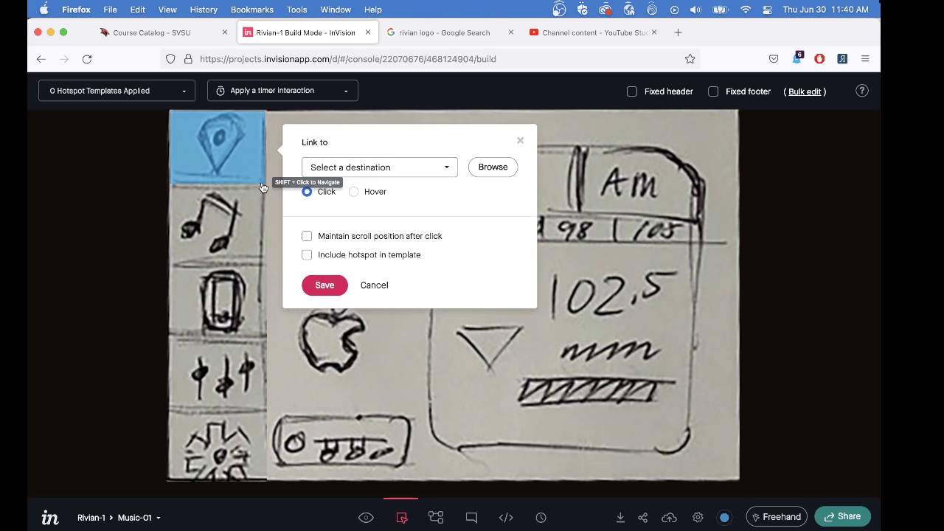
click(502, 179)
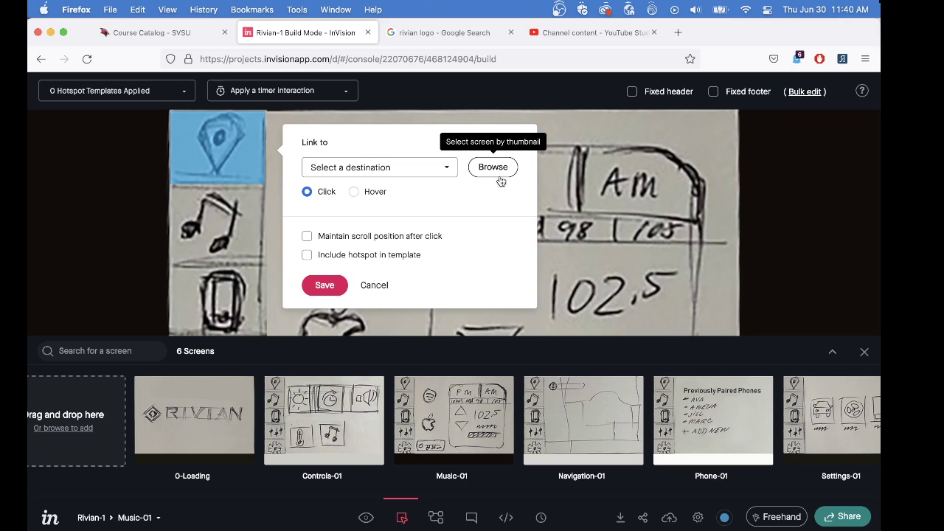
click(602, 424)
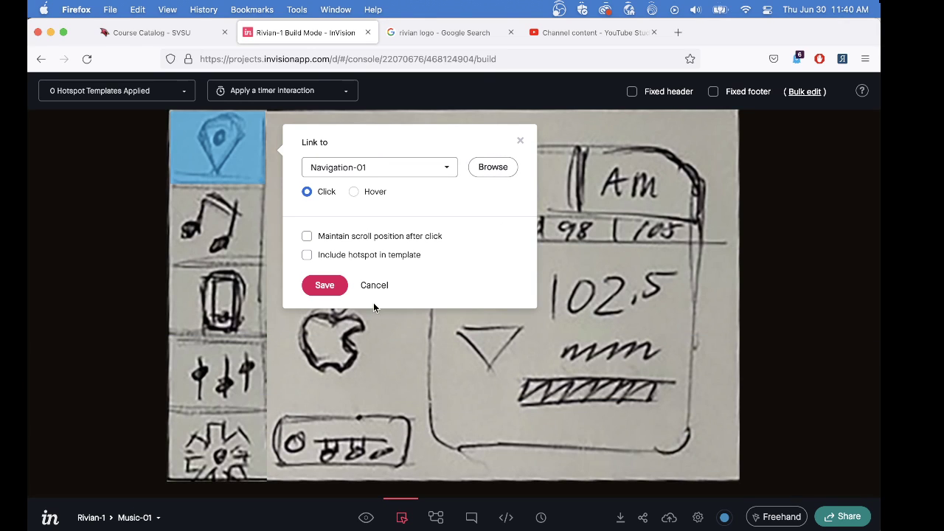
click(328, 291)
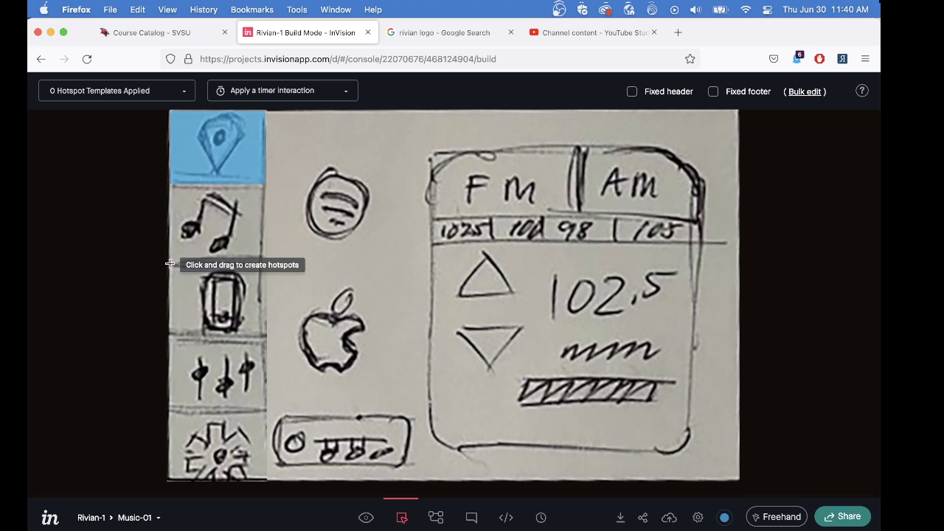
Create a hotspot over the phone icon on Music-01 and link it to Phone-01.
drag(170, 264, 262, 339)
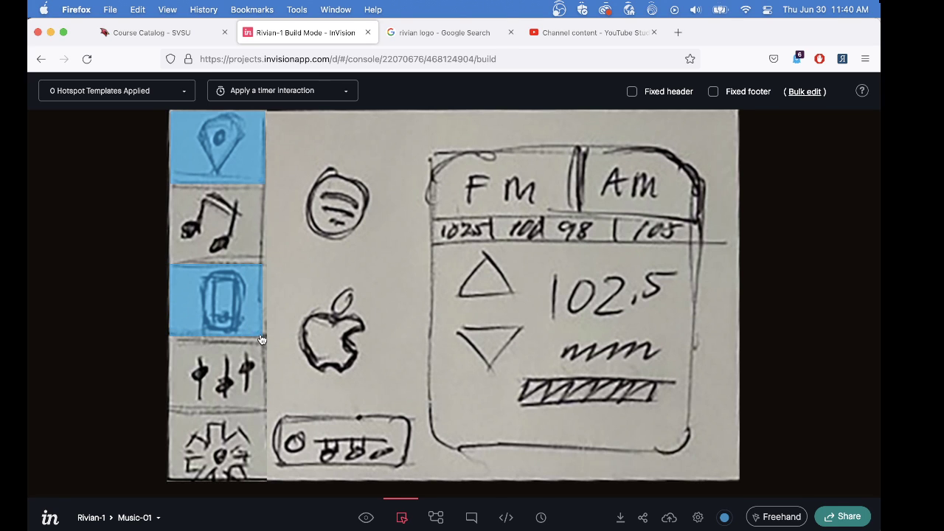
click(478, 279)
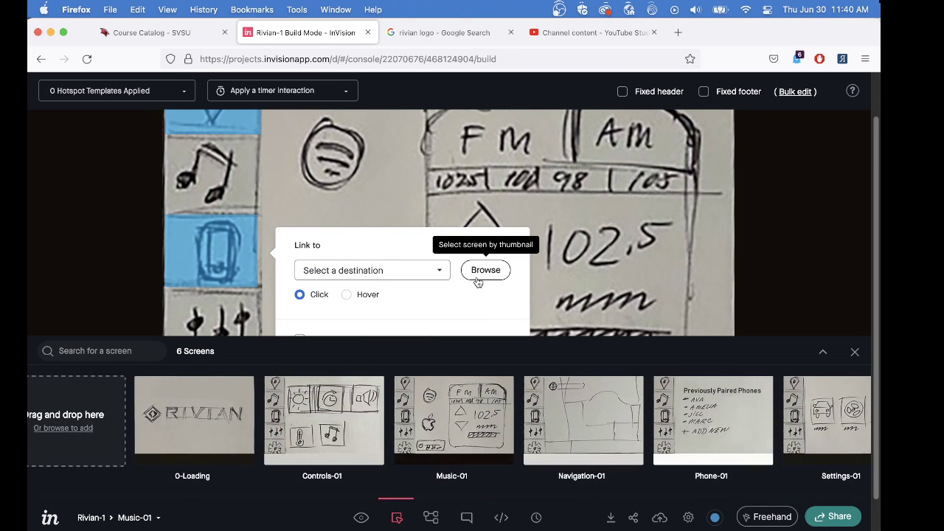
click(709, 437)
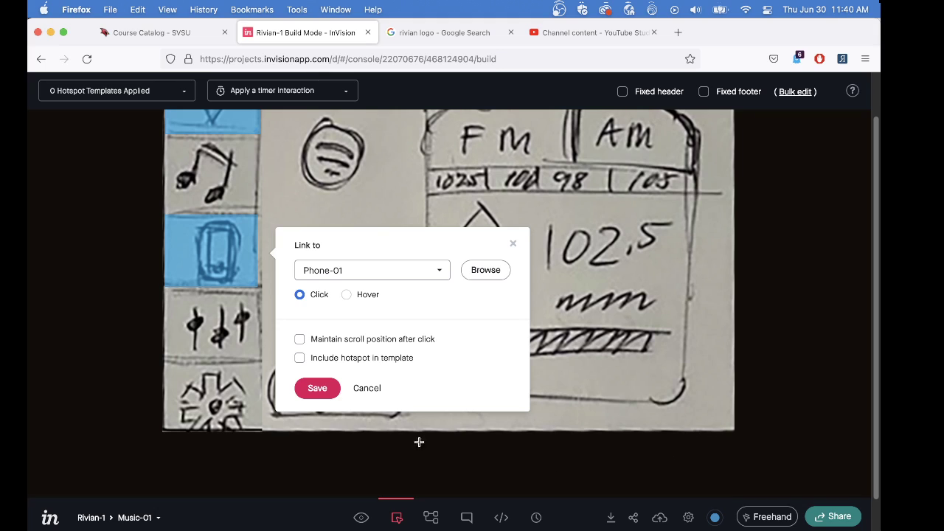
click(311, 387)
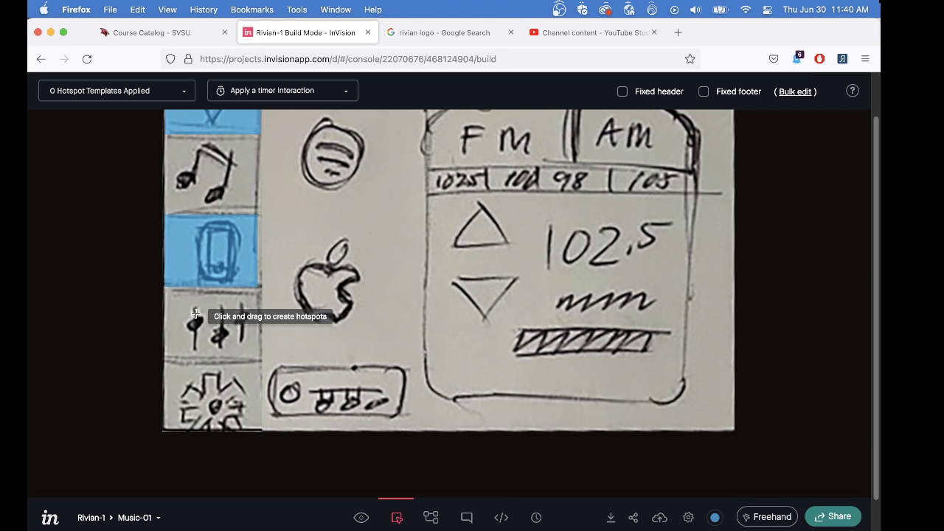
Create a hotspot over the sliders icon on Music-01 and link it to Settings-01.
drag(167, 293, 263, 363)
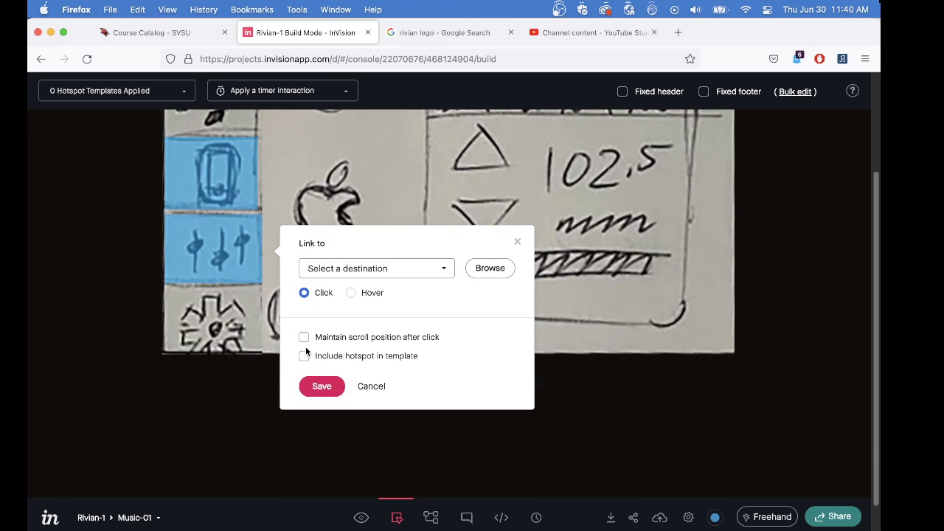
click(479, 273)
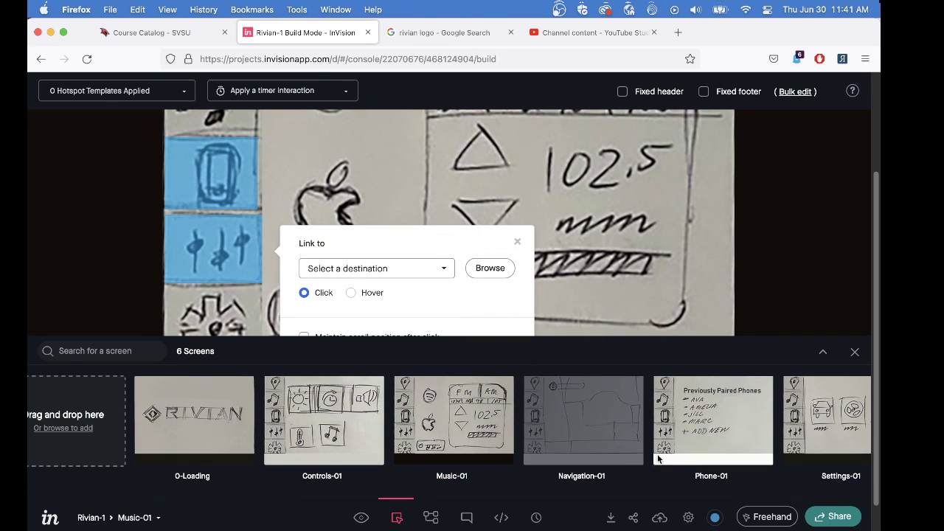
click(831, 444)
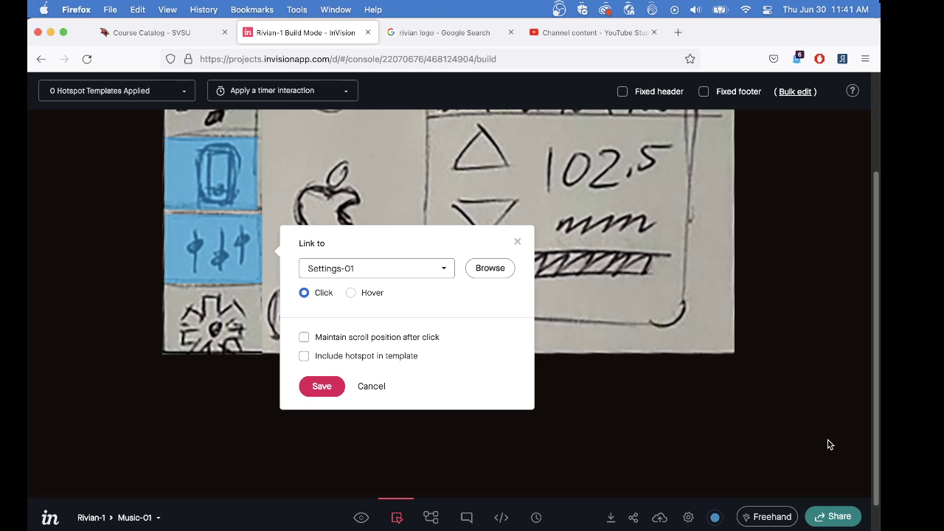
click(313, 387)
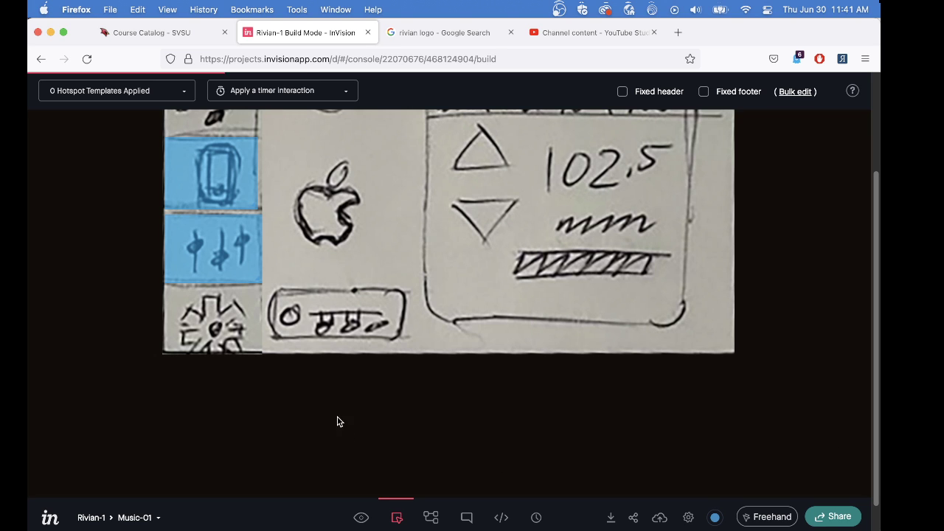
Preview the Music-01 screen and test the sliders icon hotspot.
click(361, 520)
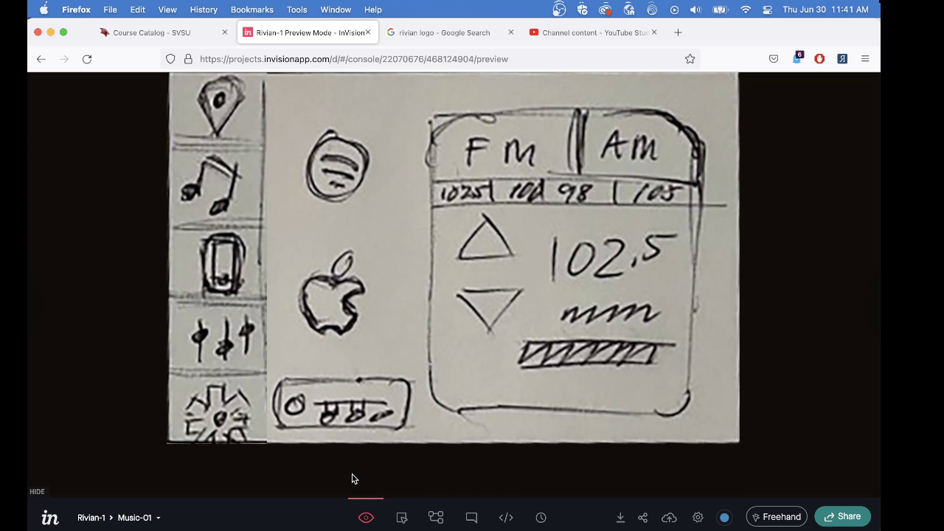
click(233, 337)
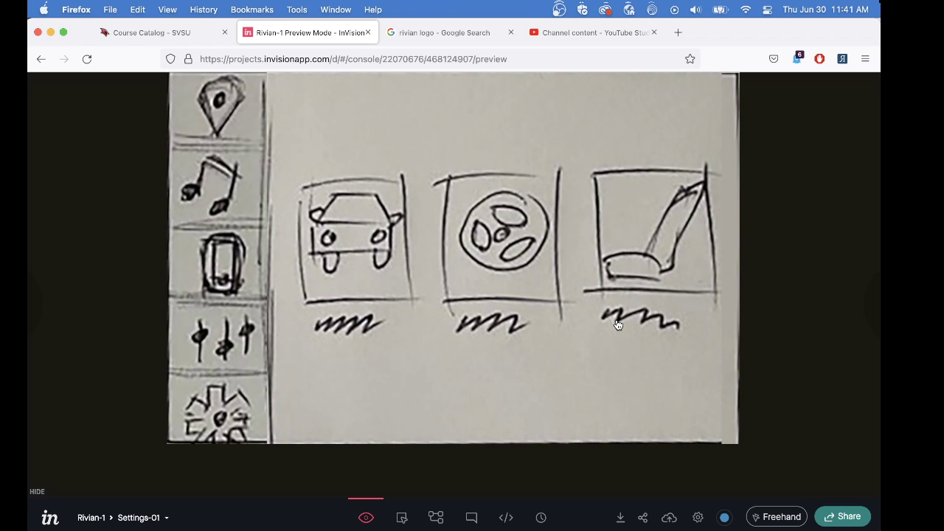
Switch to Photoshop and add black text reading "Air Temp" below the car icon's scribbled label on the settings sketch.
key(super+Tab)
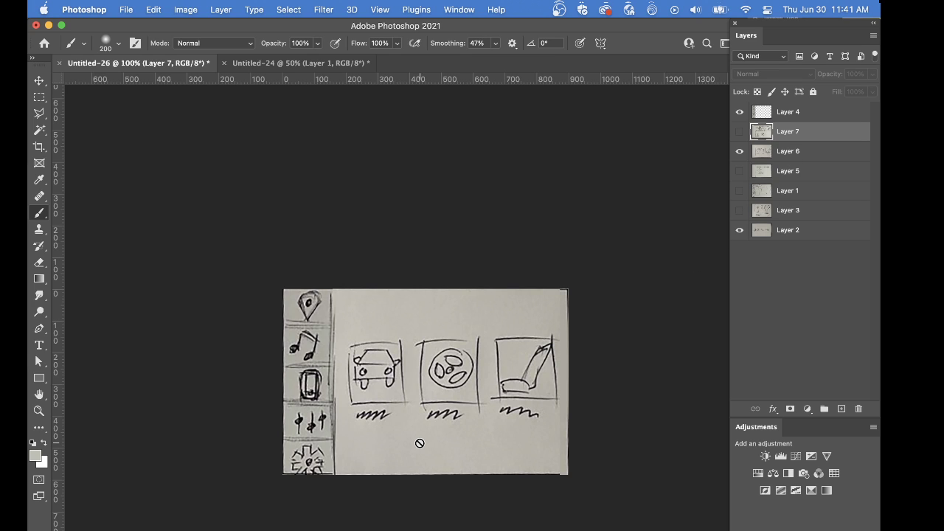
key(t)
click(358, 441)
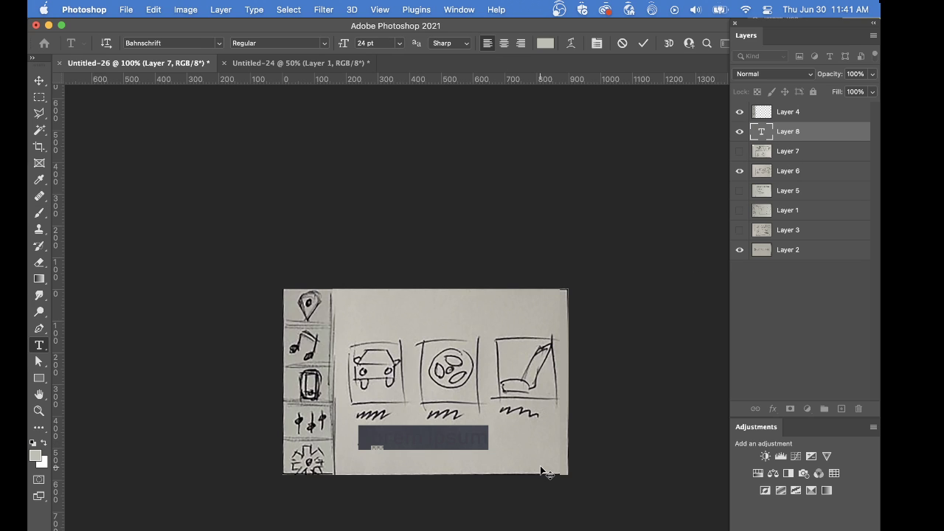
click(34, 443)
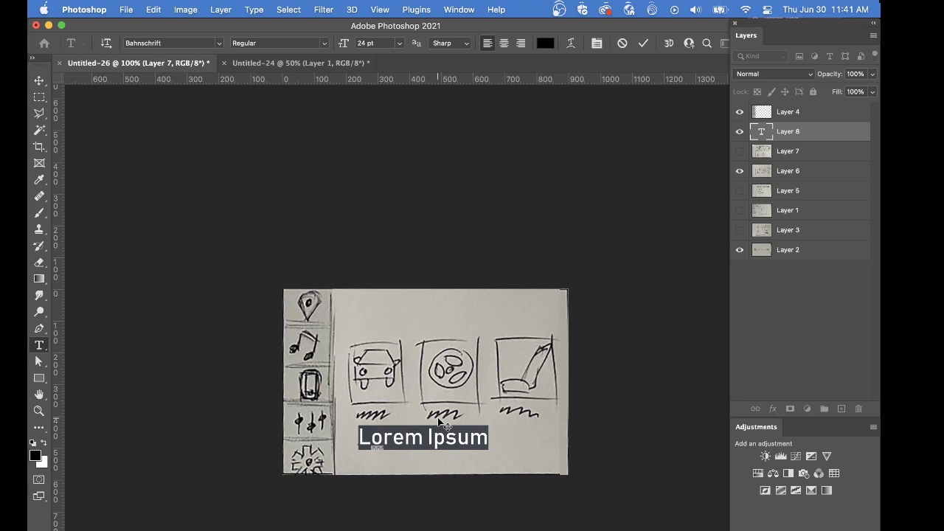
text(A)
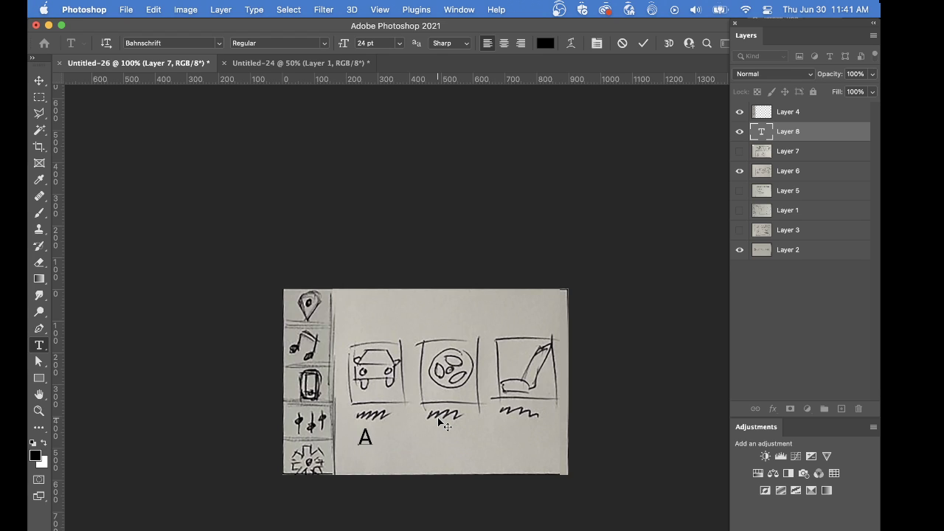
text(ir Temp)
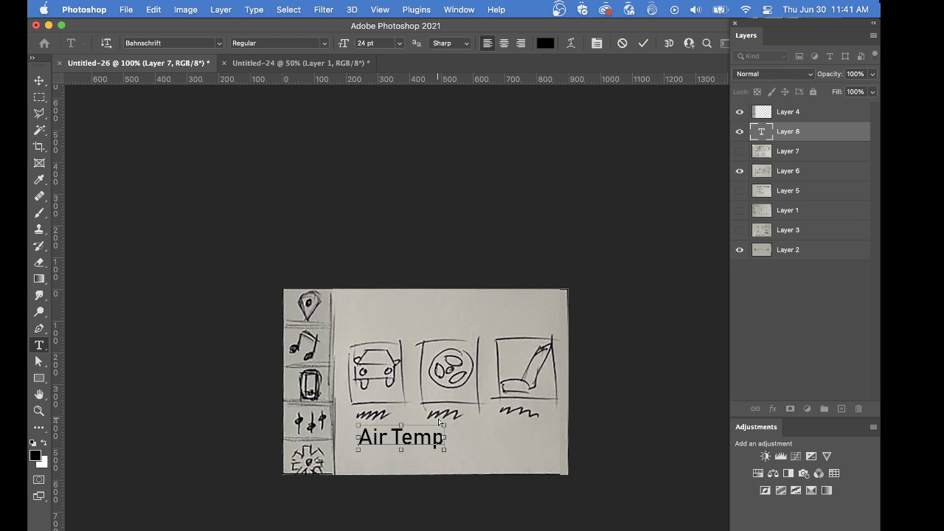
Set the font size of the Air Temp text to 10 pt.
key(super+a)
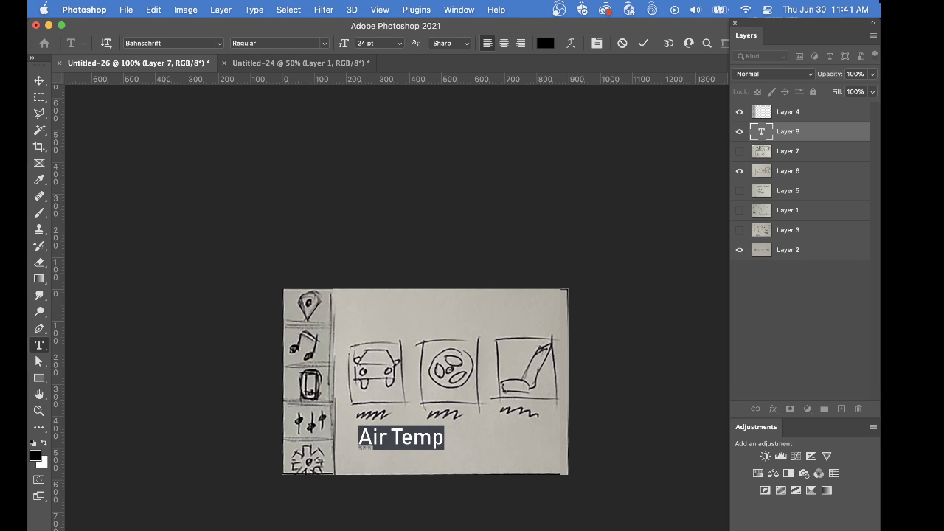
key(super+t)
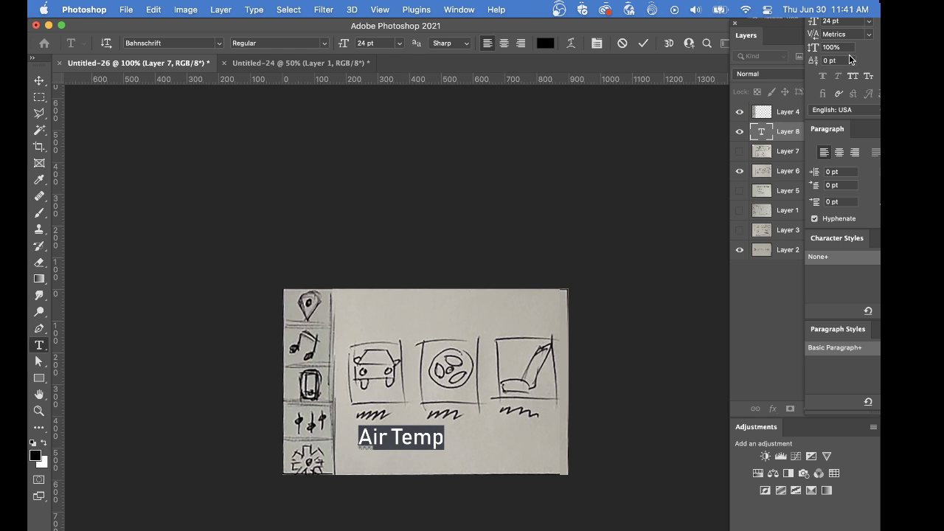
drag(880, 19, 720, 120)
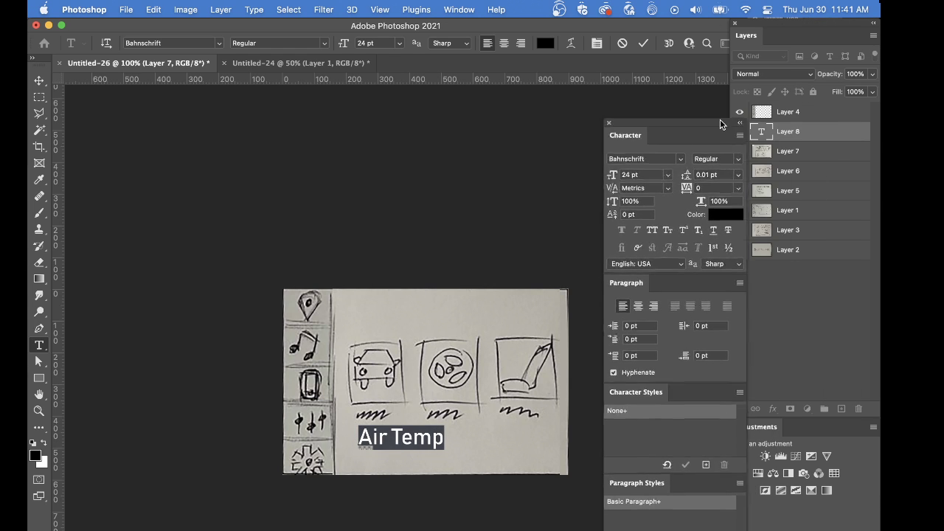
double_click(625, 171)
key(Return)
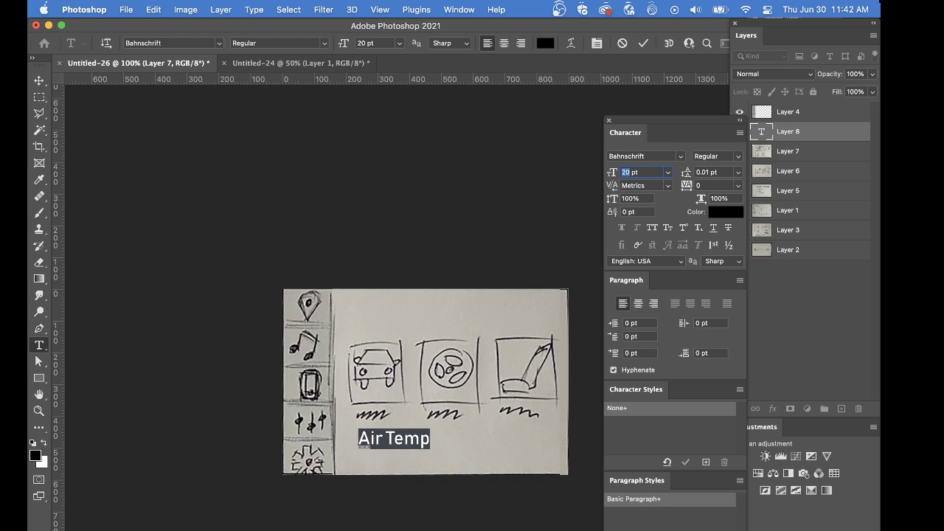
text(10)
key(Return)
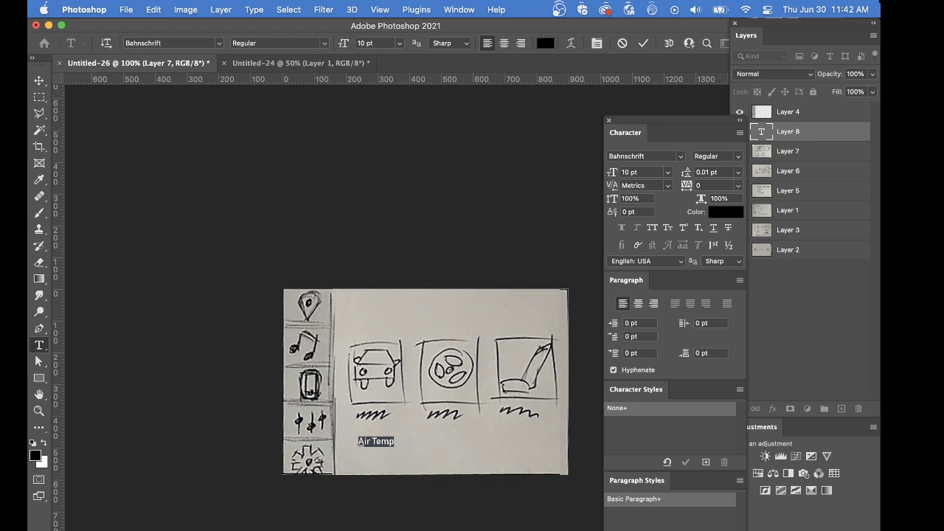
Place the Air Temp label and two copies of it over the scribbles beneath the car, steering wheel and seat icons.
click(827, 309)
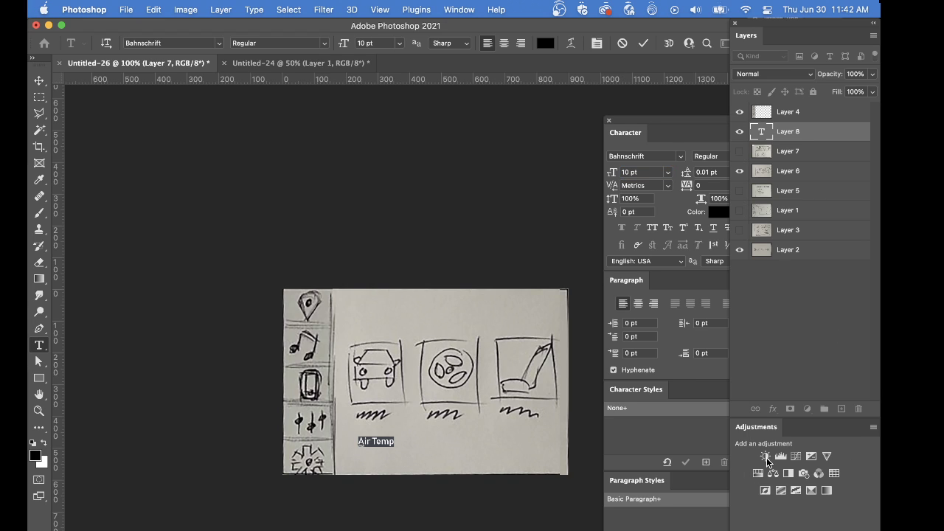
mouse_move(389, 442)
mouse_down()
mouse_move(388, 419)
mouse_move(534, 420)
mouse_up()
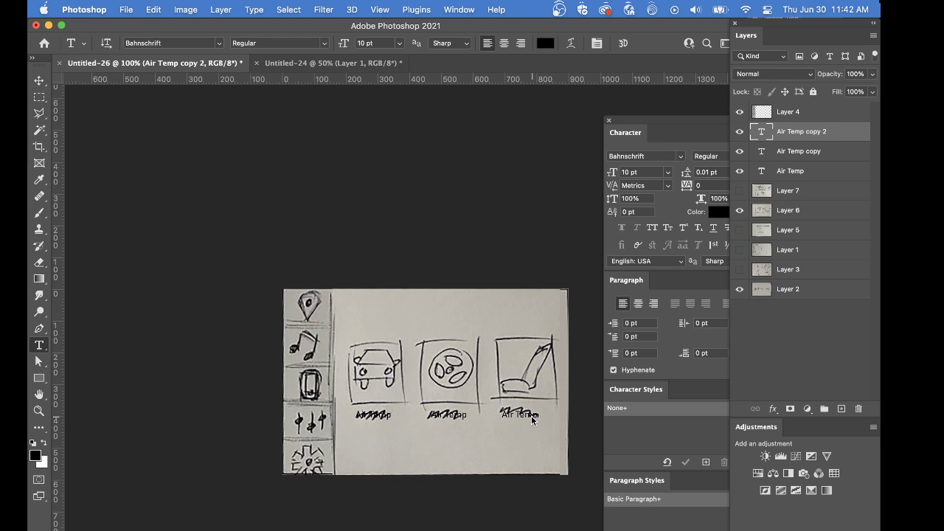
Hide the three Air Temp text layers and add a new layer above Layer 6 for brush painting.
drag(740, 131, 742, 170)
click(808, 216)
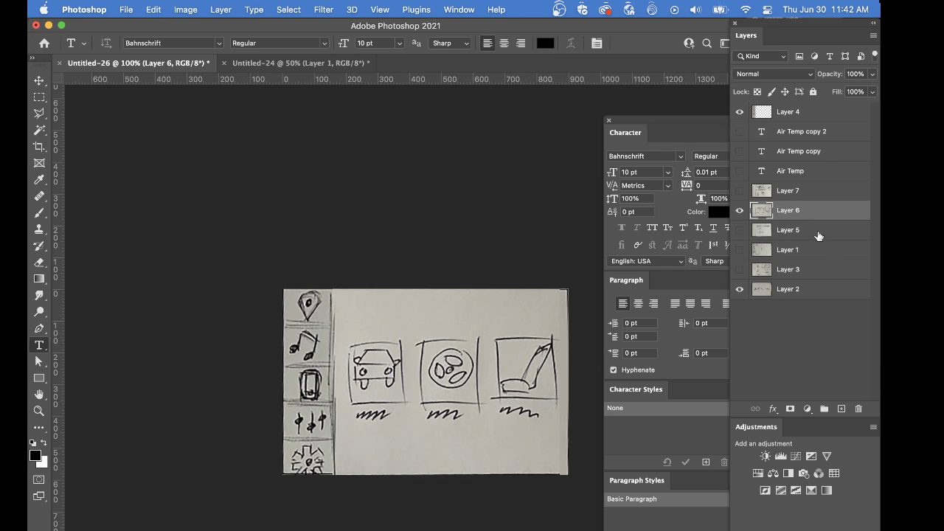
key(b)
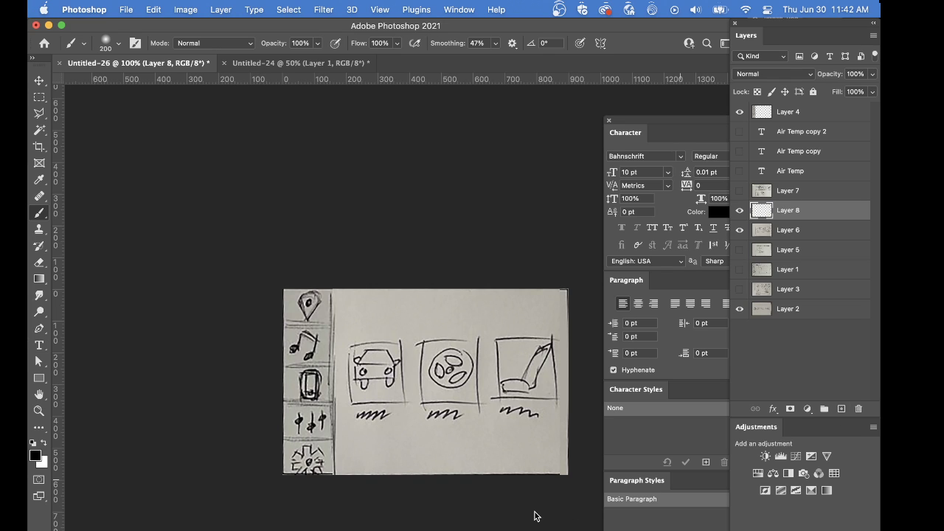
Paint over the scribbled labels beneath the three icons with a sampled paper colour and a 90 px brush.
alt+click(372, 417)
key(bracketleft)
key(bracketleft)
key(bracketleft)
key(bracketleft)
key(bracketleft)
drag(357, 415, 391, 414)
mouse_move(504, 421)
mouse_down()
mouse_move(563, 420)
mouse_move(373, 430)
mouse_up()
Resample the paper colour, cover the remaining scribble traces below the icons, and enlarge the brush to 200 px.
alt+click(535, 428)
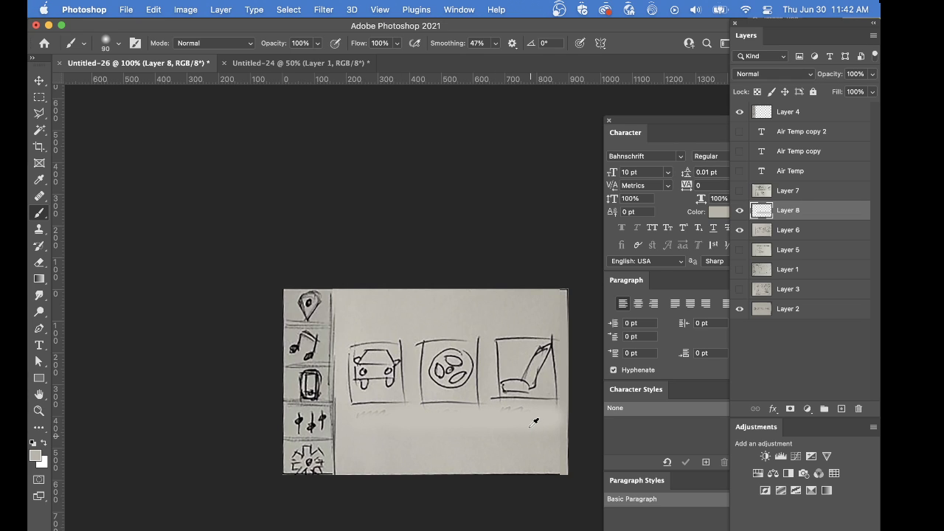
mouse_move(507, 413)
mouse_down()
mouse_move(556, 416)
mouse_move(433, 416)
mouse_up()
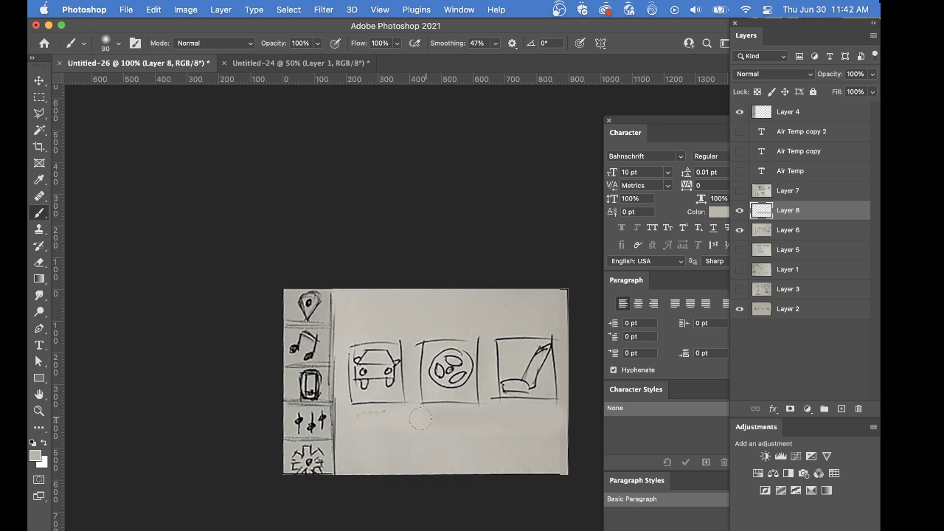
alt+click(383, 429)
mouse_move(377, 426)
mouse_down()
mouse_move(356, 420)
mouse_move(415, 414)
mouse_move(444, 430)
mouse_move(591, 443)
mouse_up()
alt+click(535, 455)
key(bracketright)
key(bracketright)
key(bracketright)
key(bracketright)
key(bracketright)
Show the car and steering wheel labels and change the steering wheel label to "Steering Wheel Temp" on two lines.
click(740, 170)
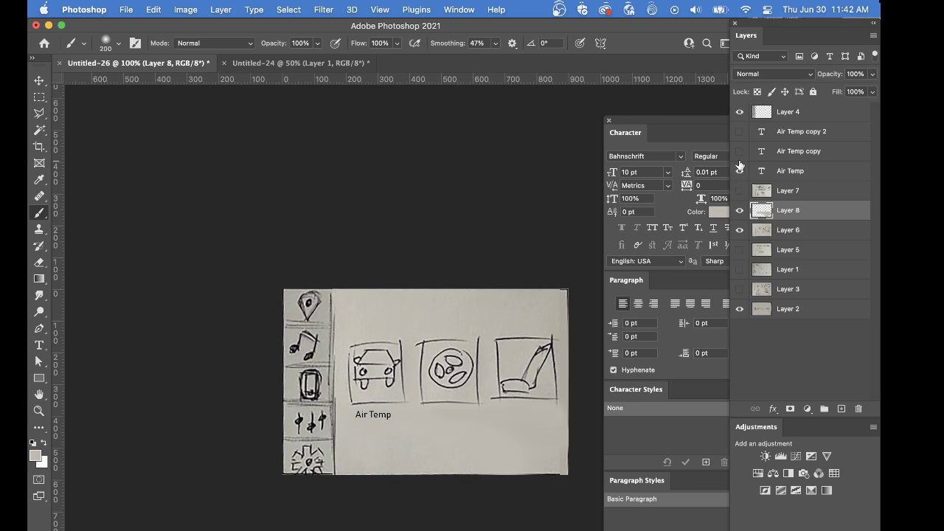
click(740, 151)
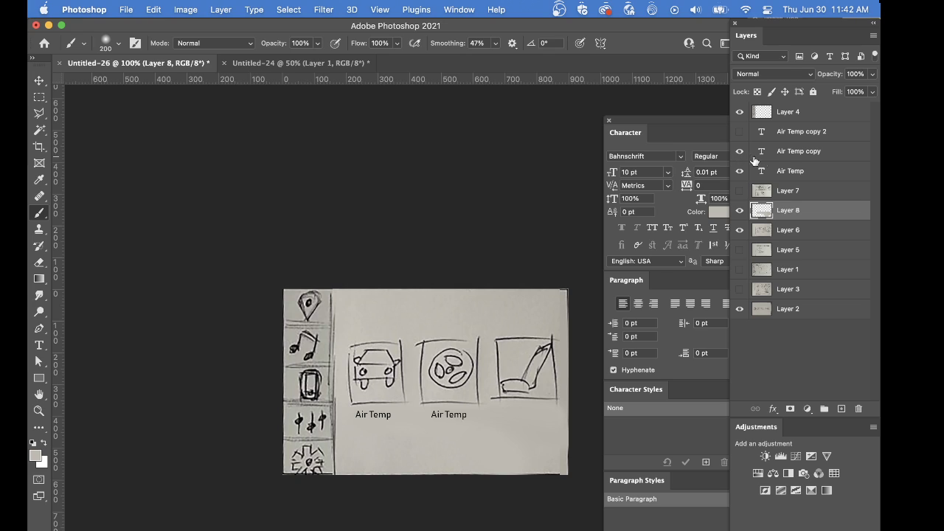
click(798, 152)
key(t)
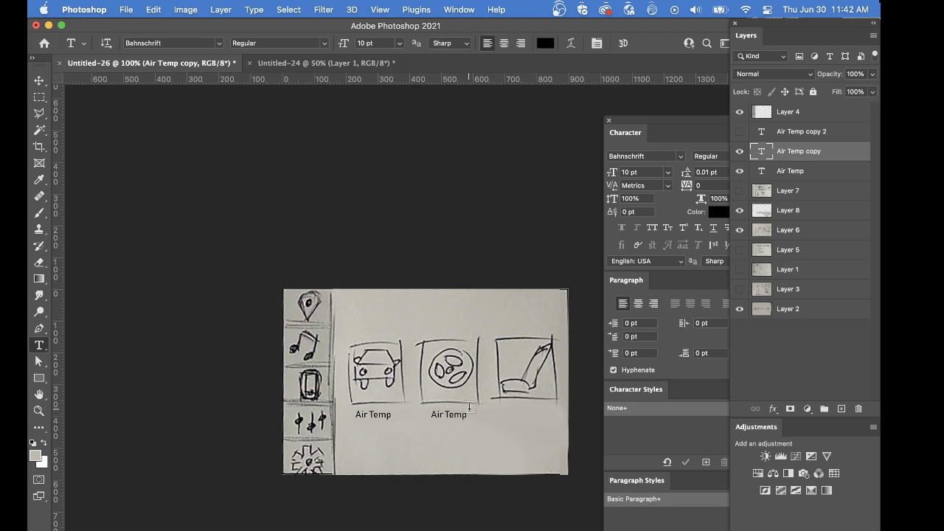
triple_click(465, 414)
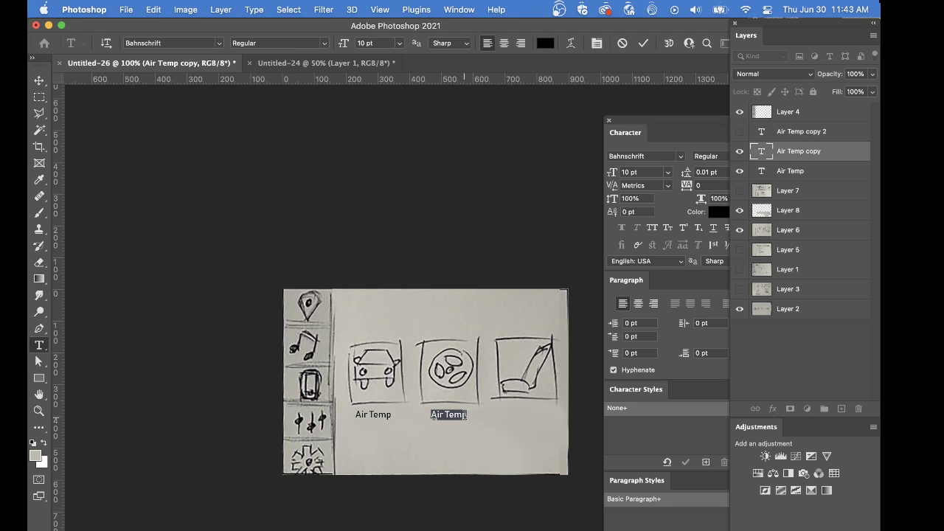
text(Steering Wheel)
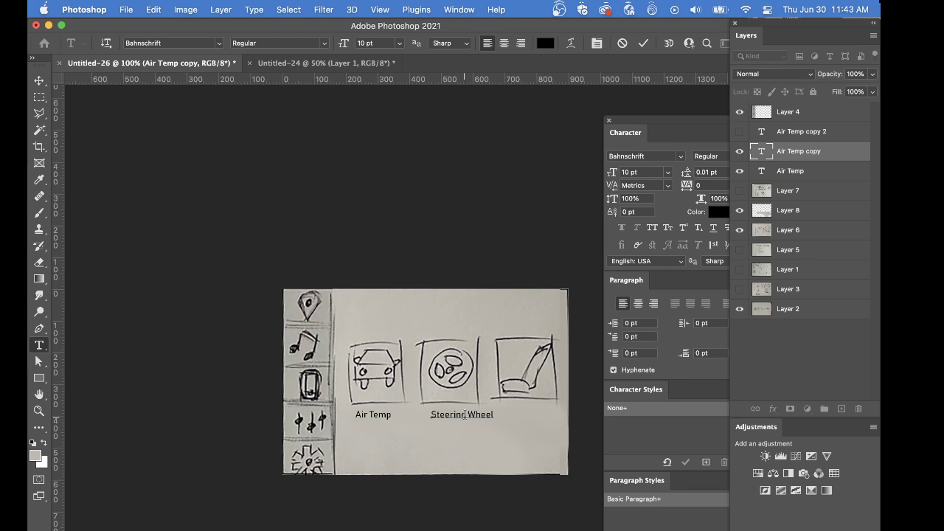
text(Temp)
Set the Steering Wheel Temp label's leading to 12 pt and shift it left beneath the steering wheel icon.
key(super+a)
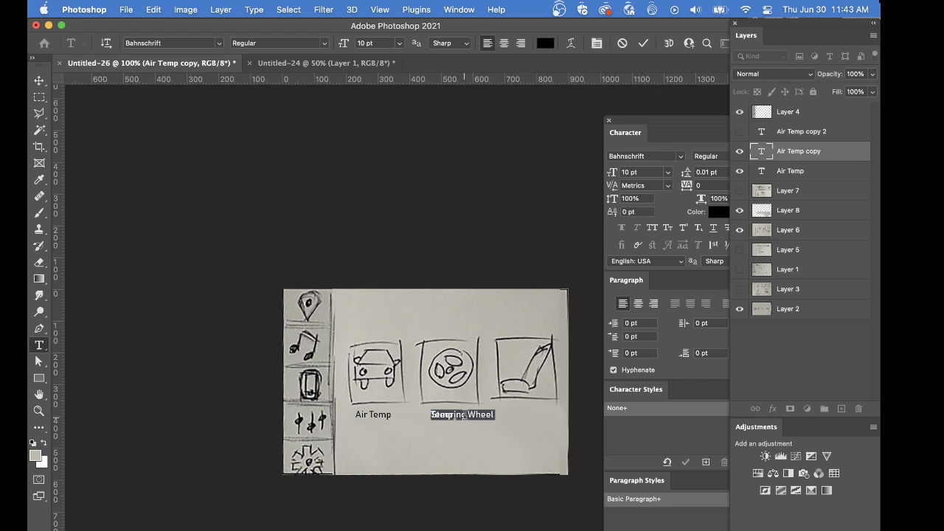
click(701, 174)
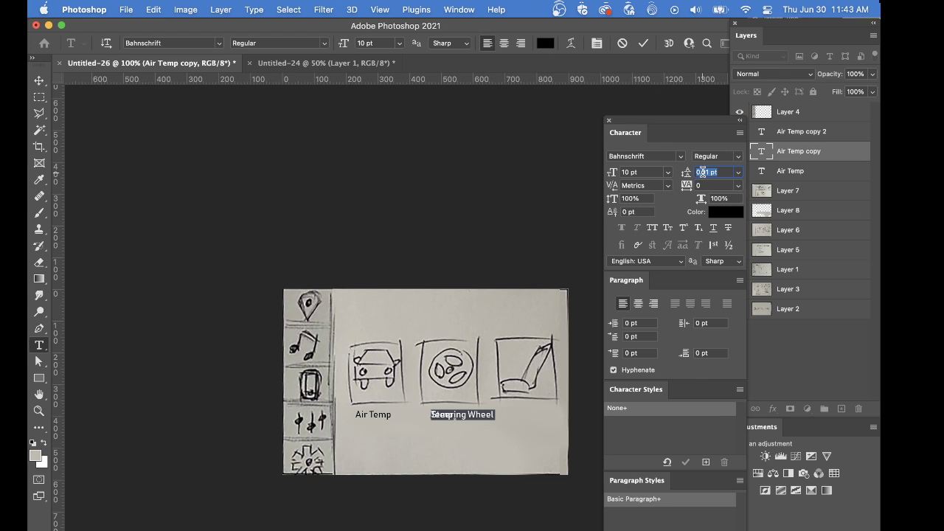
text(10)
key(Return)
text(12)
key(Return)
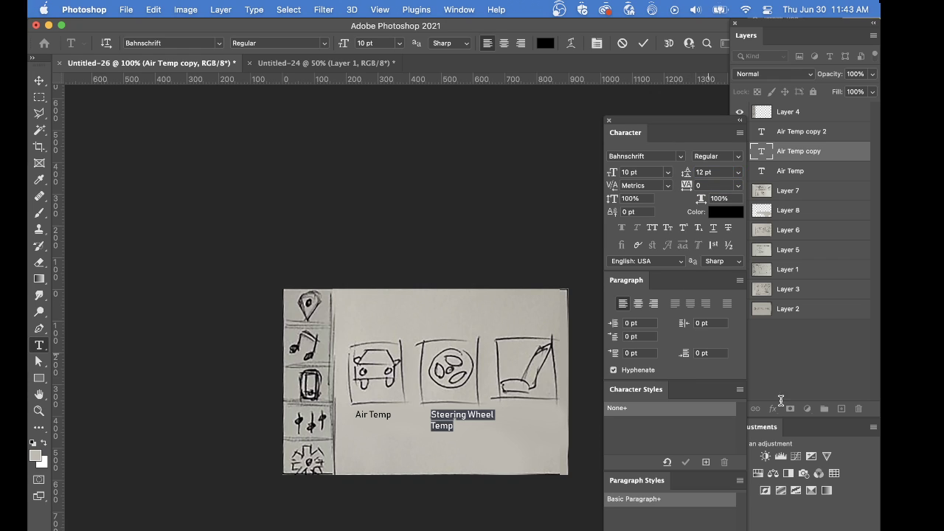
click(798, 366)
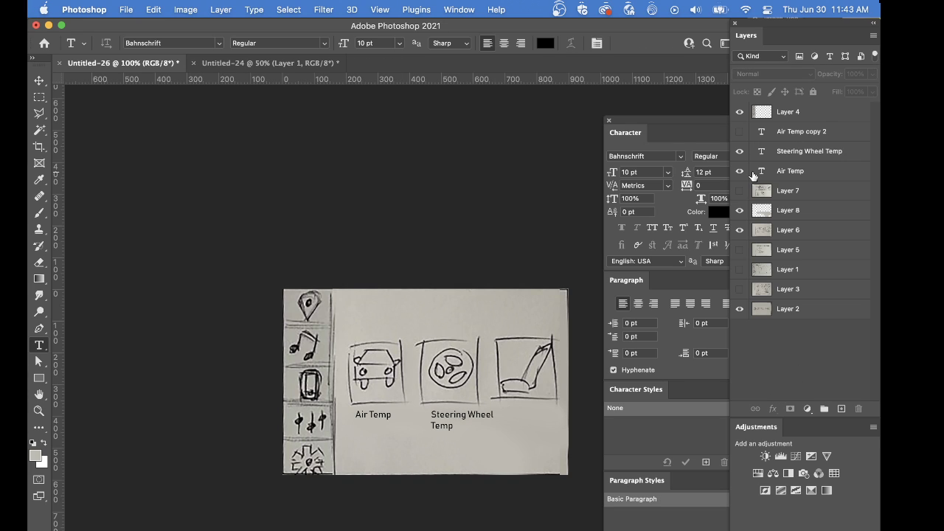
click(783, 153)
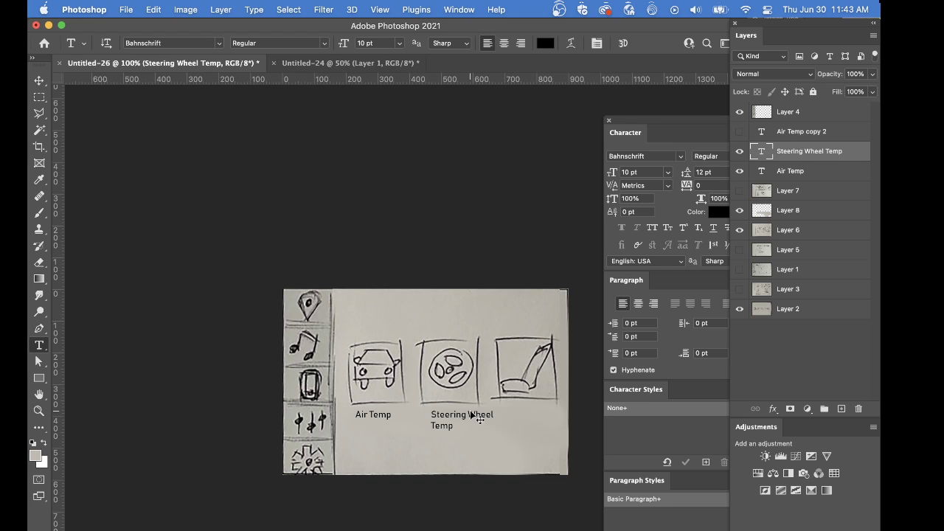
drag(476, 421, 465, 417)
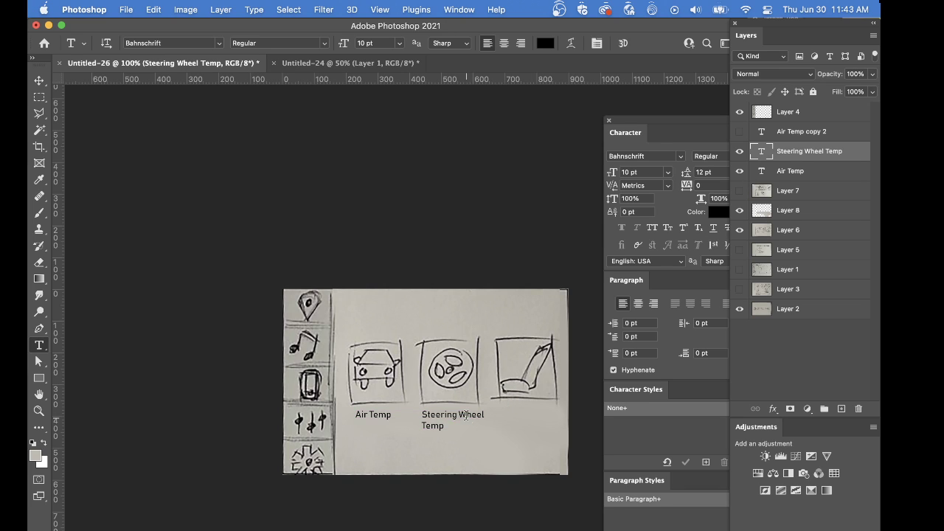
Show the label below the seat icon and change its text to "Seat Temp".
click(740, 132)
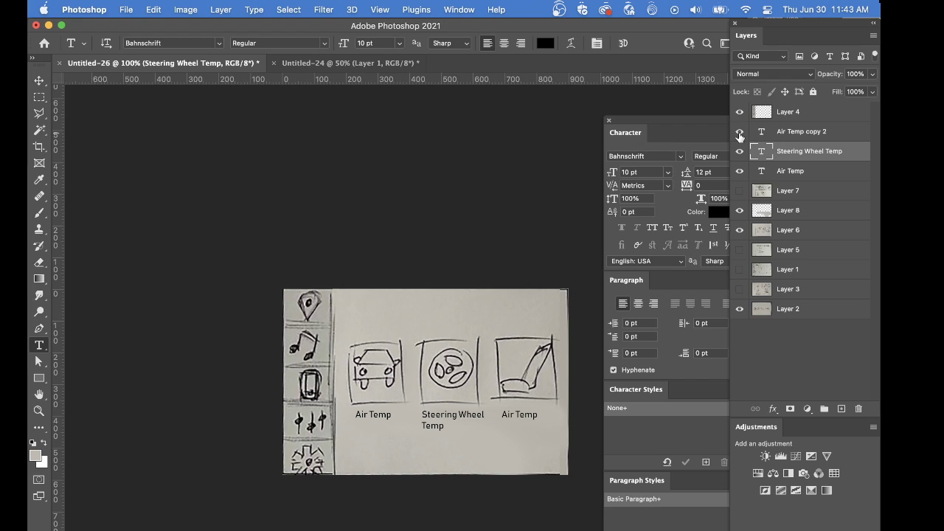
click(783, 135)
drag(517, 416, 500, 415)
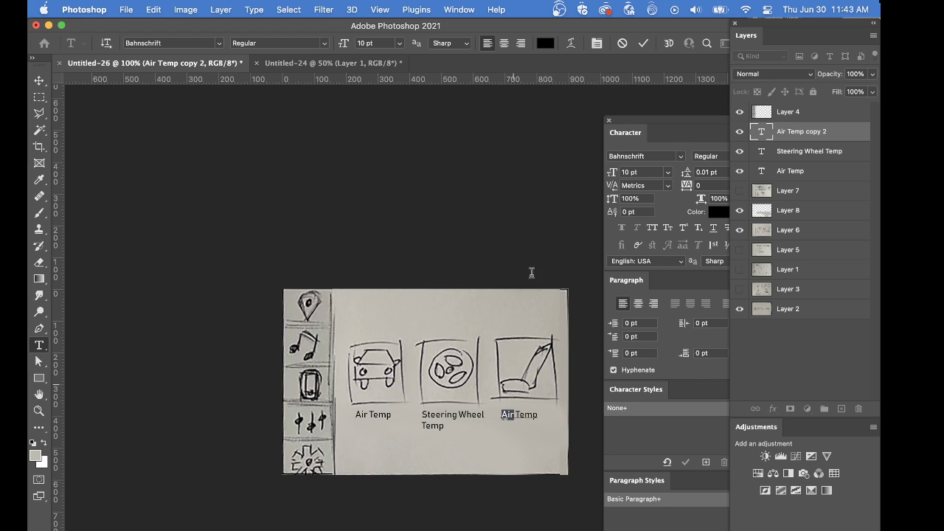
click(518, 386)
drag(513, 414, 499, 410)
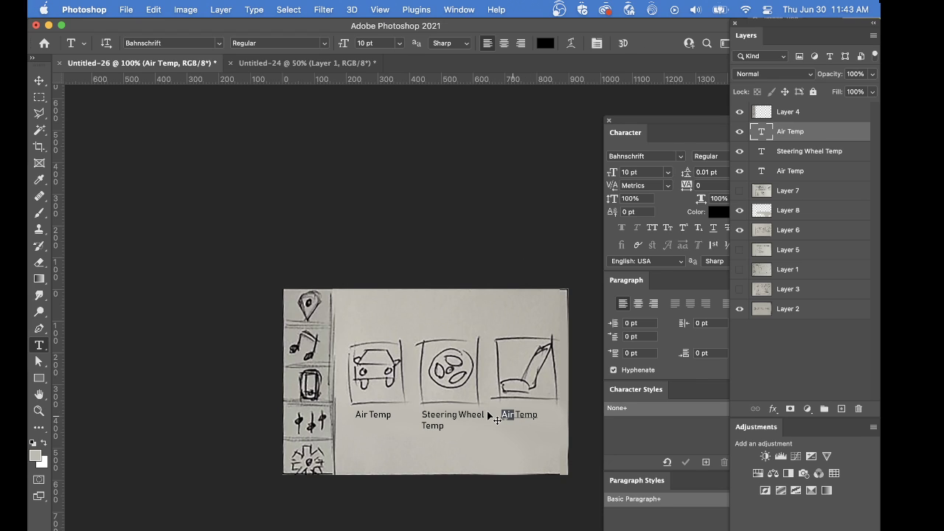
text(Seat)
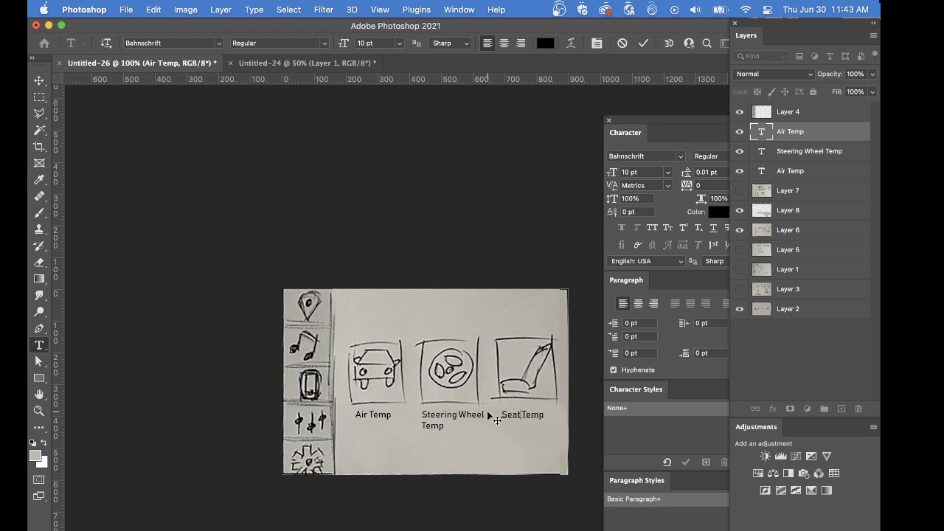
click(776, 380)
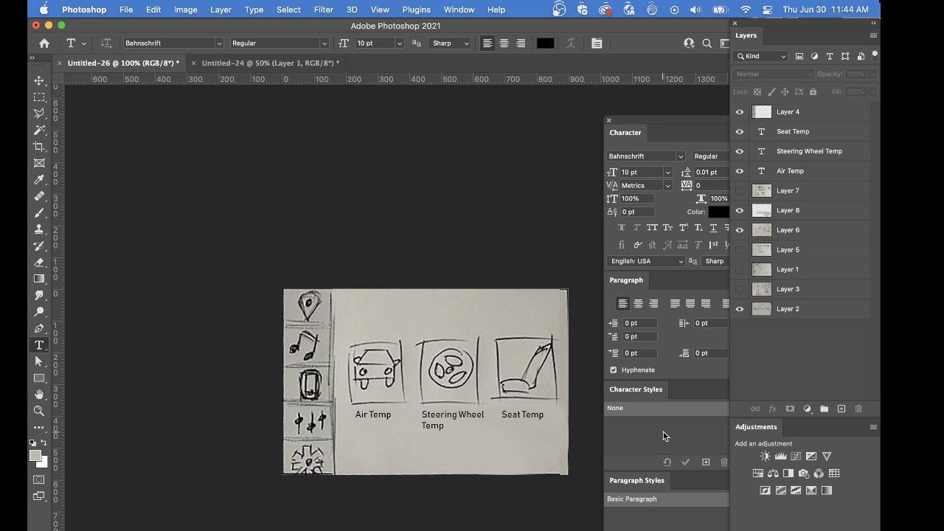
Export the sketch for web as a high-quality JPEG, replacing Settings-01.jpg in the InVisionScreens folder.
key(super+alt+shift+s)
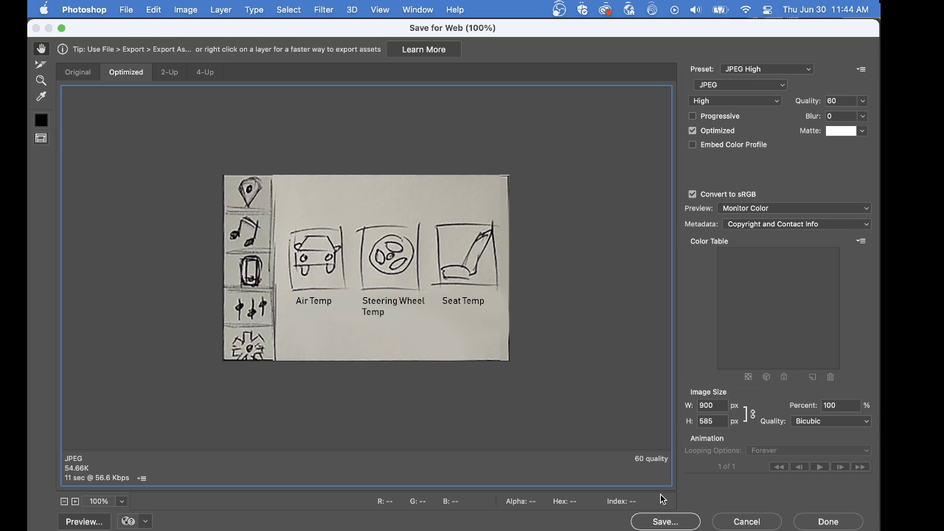
click(663, 520)
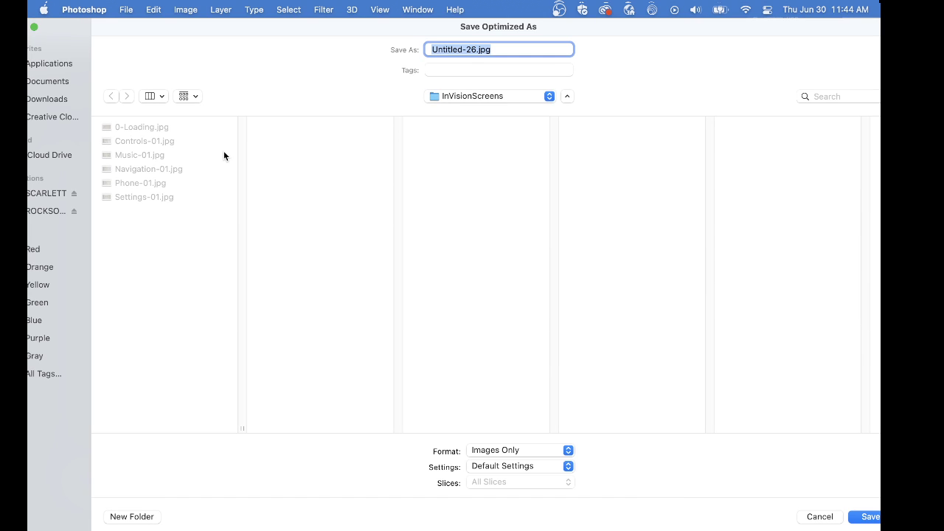
click(135, 140)
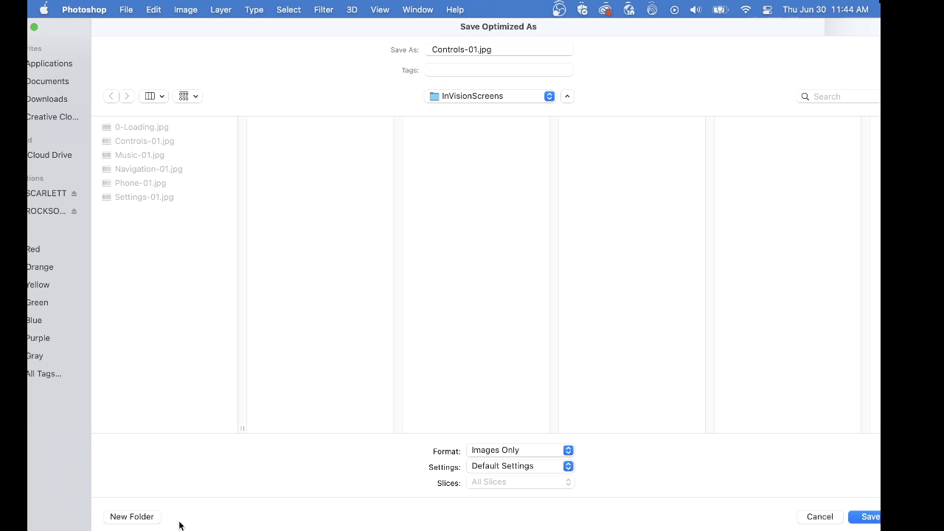
click(115, 197)
key(Return)
click(511, 338)
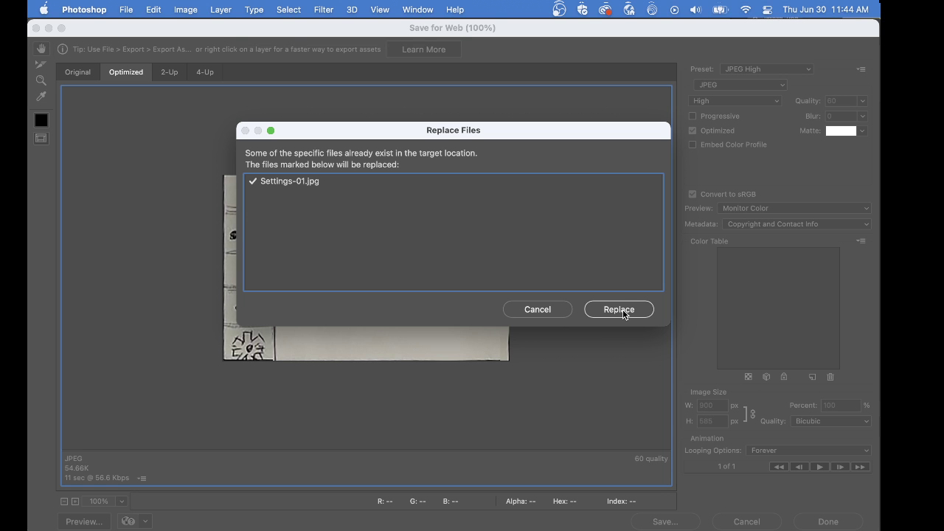
click(623, 309)
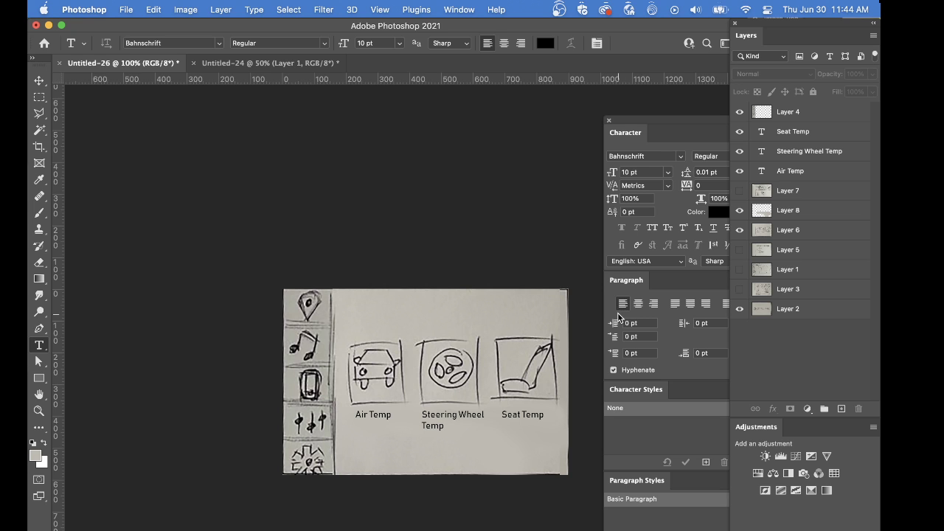
Switch to the InVision preview in Firefox and try to replace the Settings-01 screen with the updated Settings-01.jpg from Finder.
key(super+Tab)
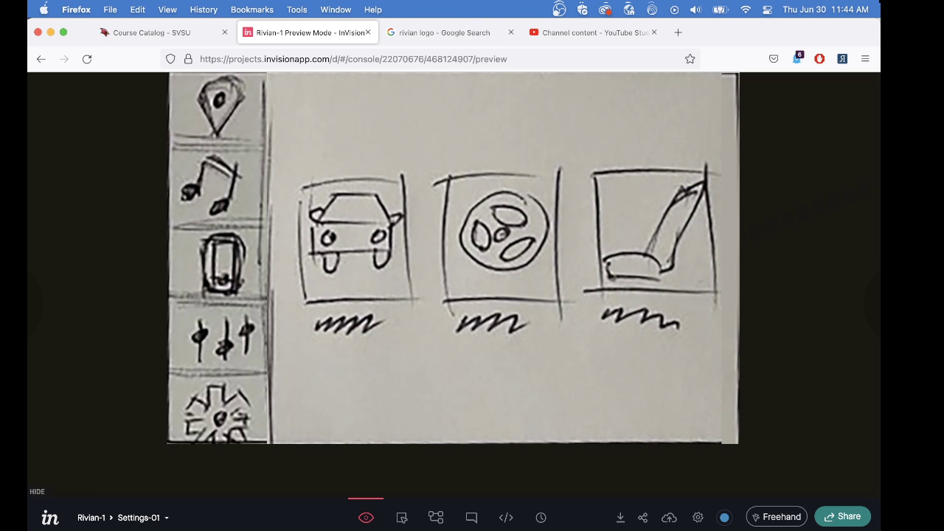
key(super+Tab)
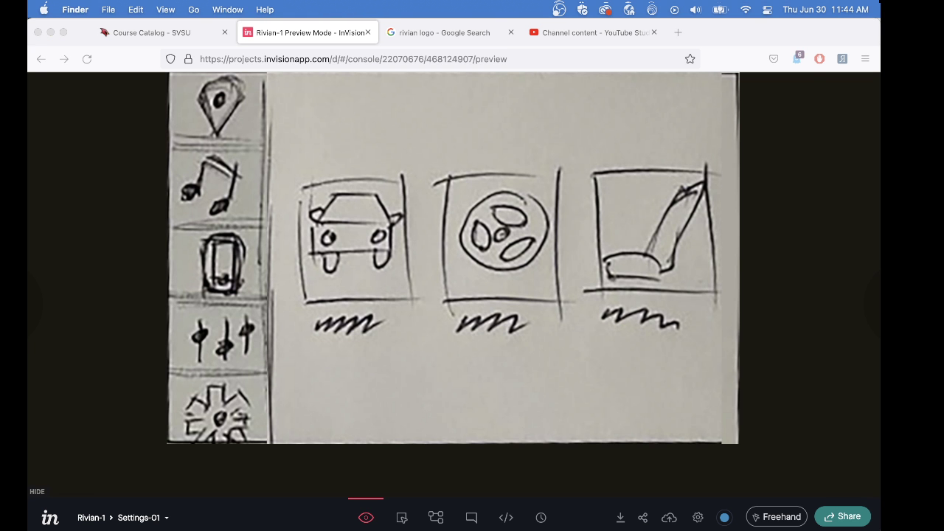
drag(880, 185, 774, 185)
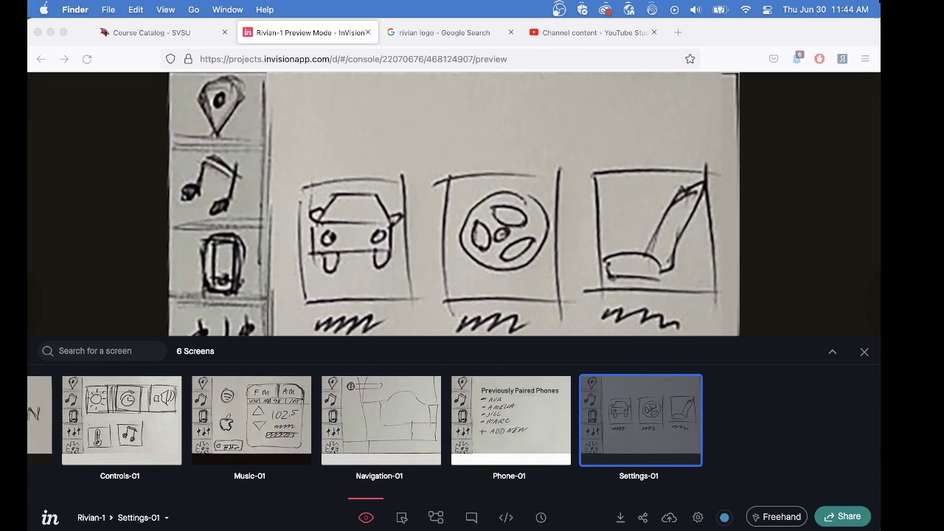
key(super+Tab)
drag(453, 21, 393, 377)
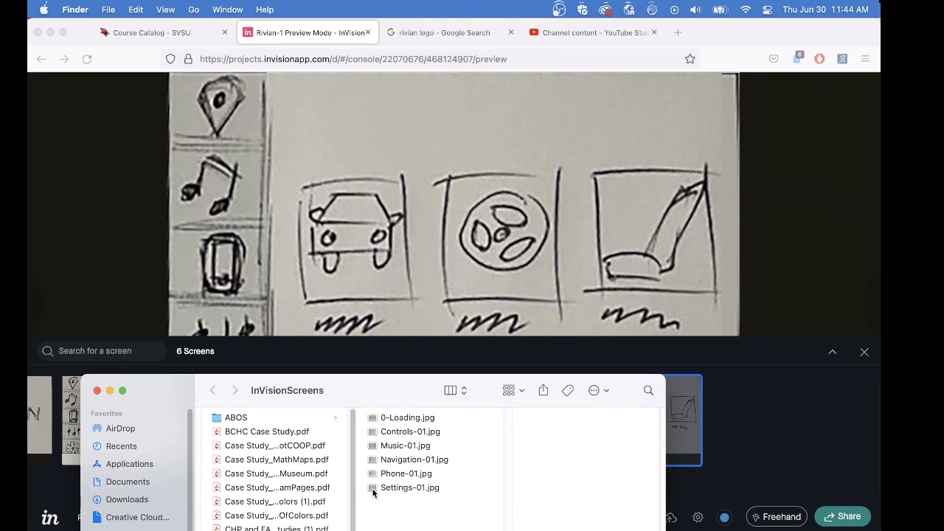
drag(372, 488, 385, 234)
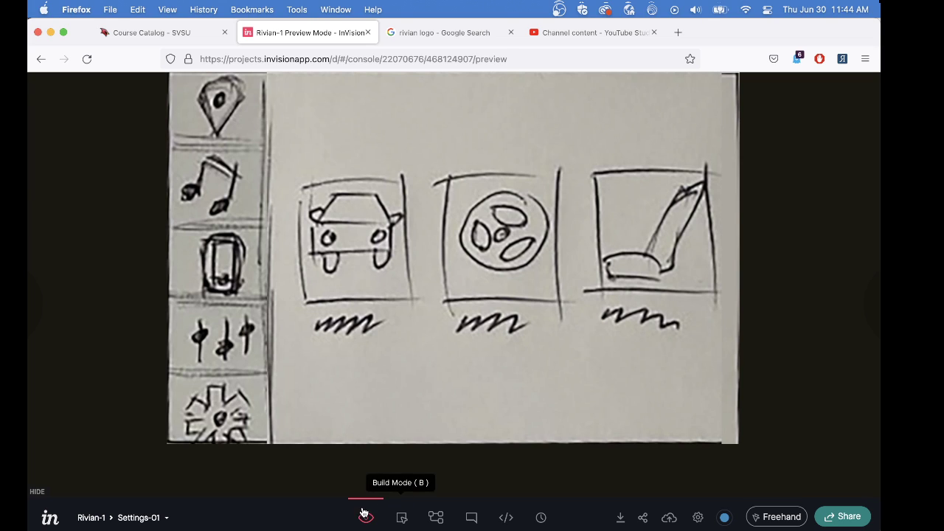
key(Left)
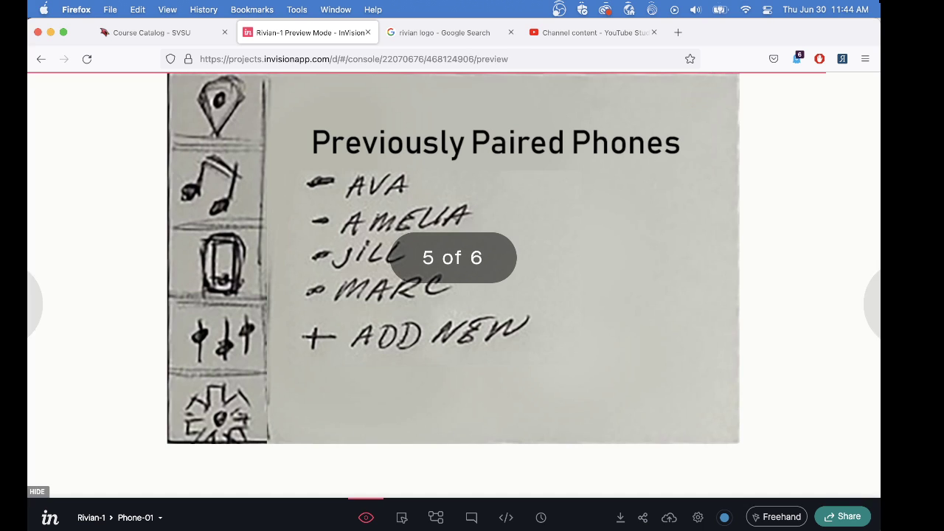
key(Right)
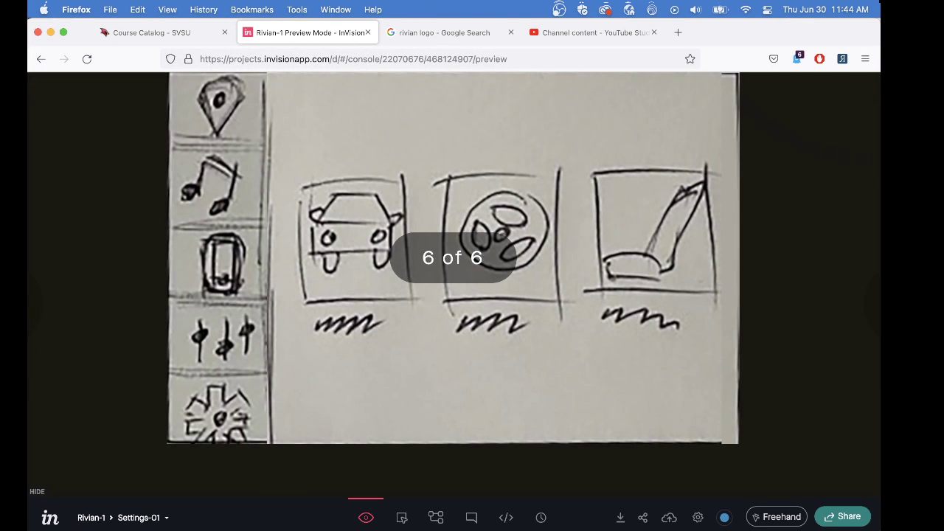
Upload Settings-01.jpg from the InVisionScreens folder again to update the Settings-01 screen in InVision.
key(super+Tab)
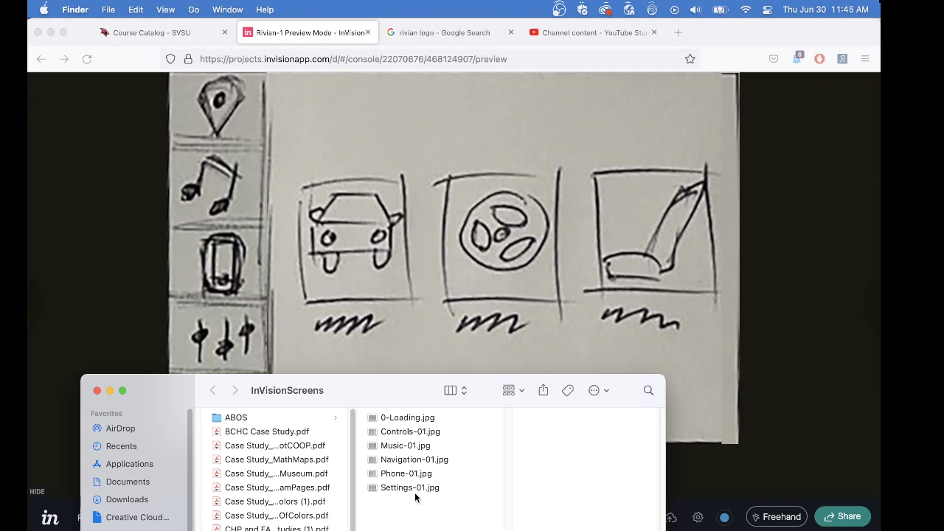
mouse_move(413, 491)
mouse_down()
mouse_move(404, 222)
mouse_move(434, 225)
mouse_up()
key(super+Tab)
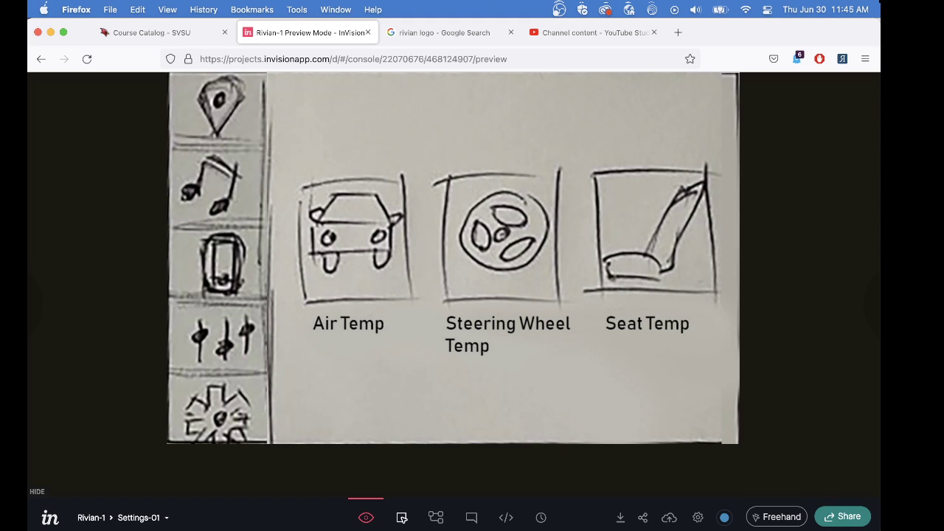
Add a click hotspot over the location pin icon on the Settings-01 screen, linked to Navigation-01.
click(401, 517)
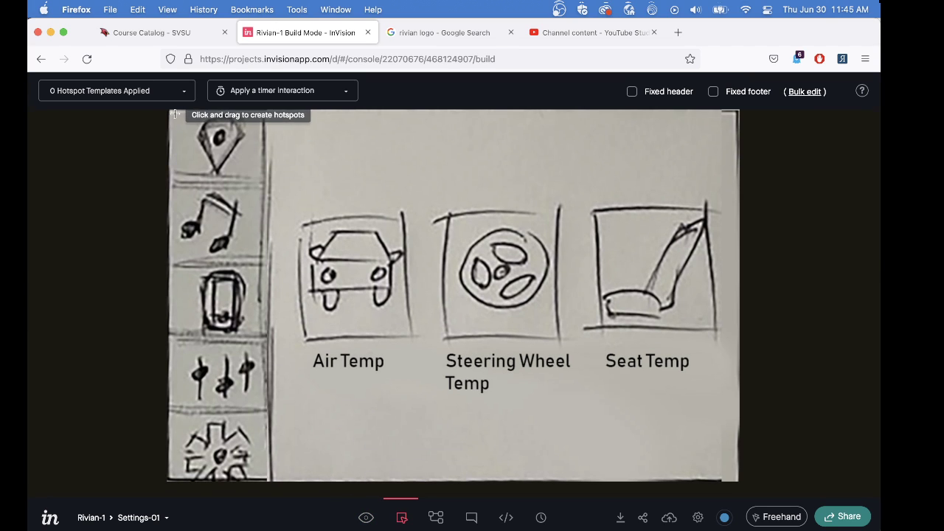
drag(170, 112, 266, 182)
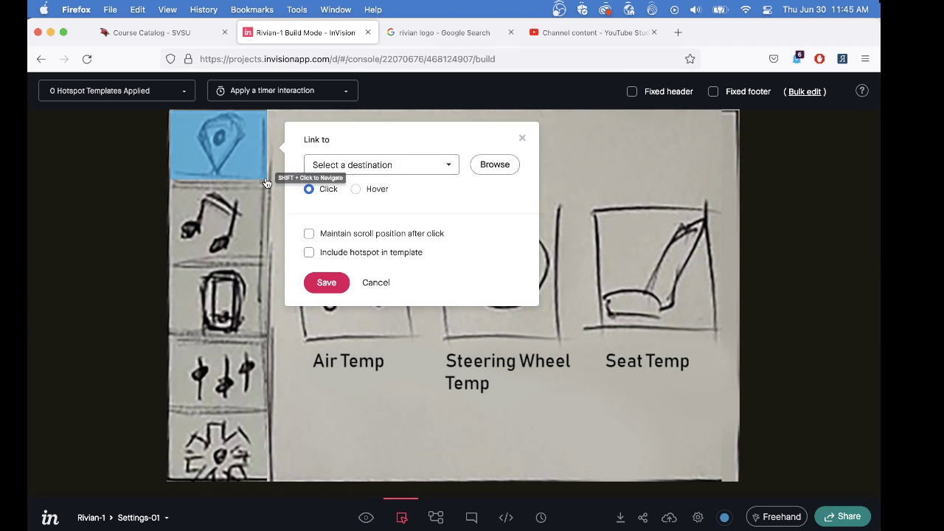
click(507, 166)
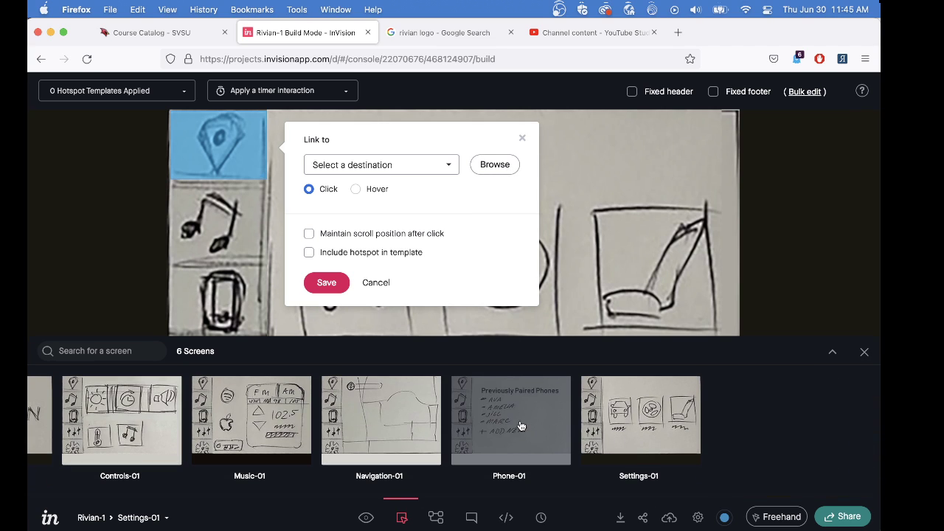
click(381, 428)
click(322, 284)
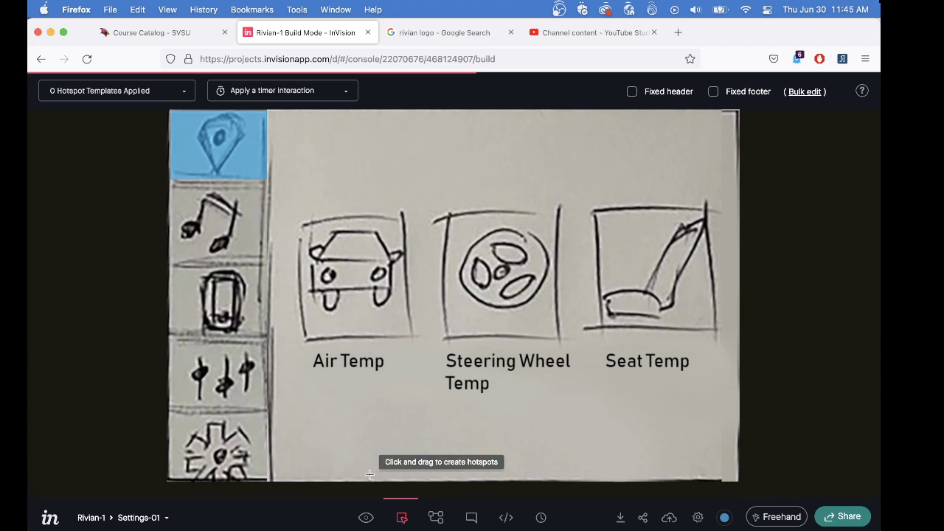
Preview the Settings-01 screen, test the location pin hotspot, and switch to OBS.
click(366, 518)
click(234, 118)
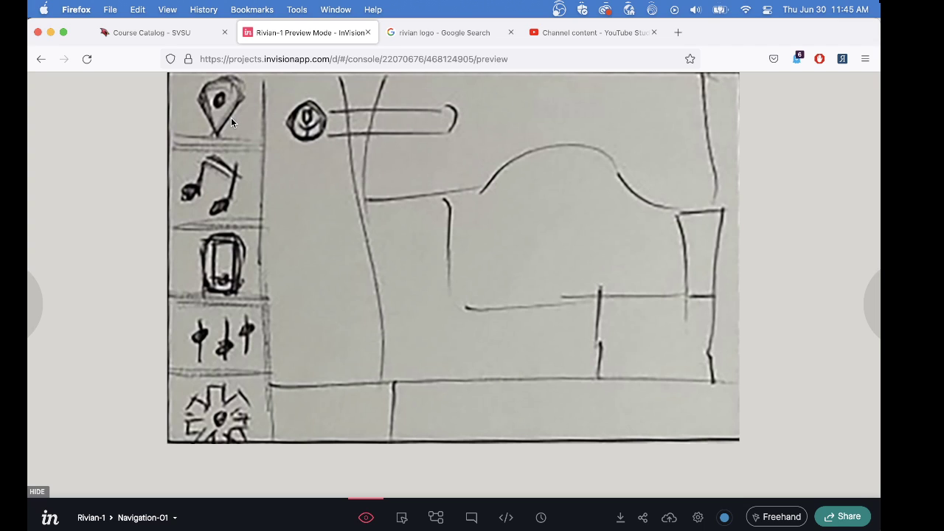
key(super+Tab)
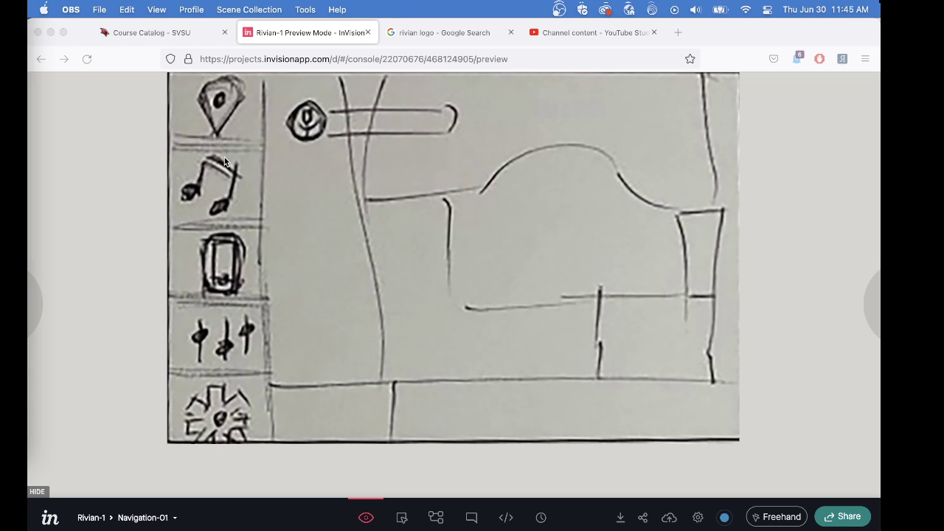